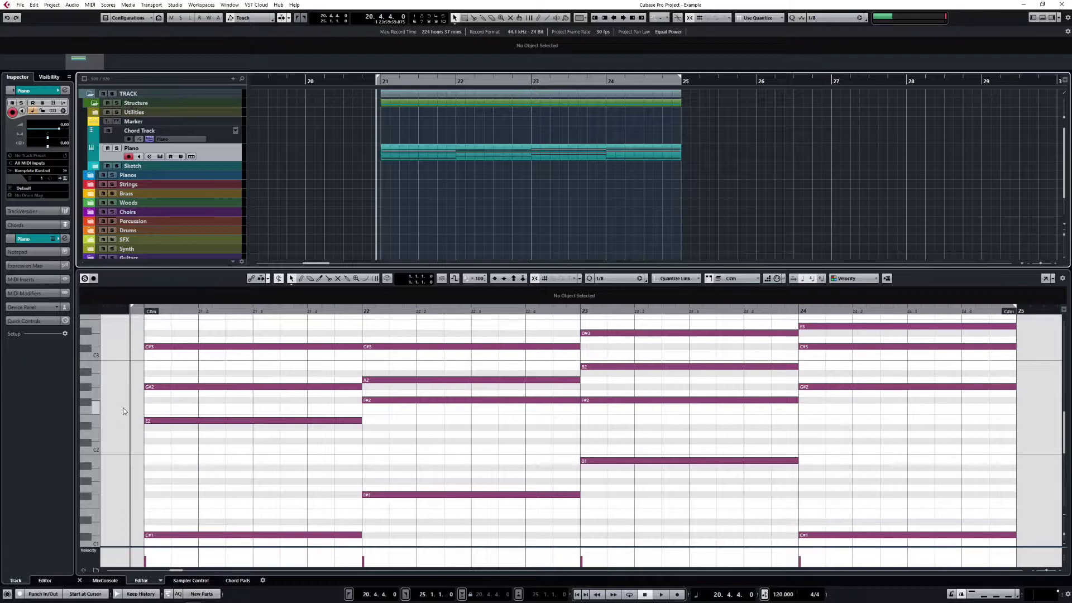
- Play the chords, stop, and return the playhead to the start
{"action": "key", "text": "space"}
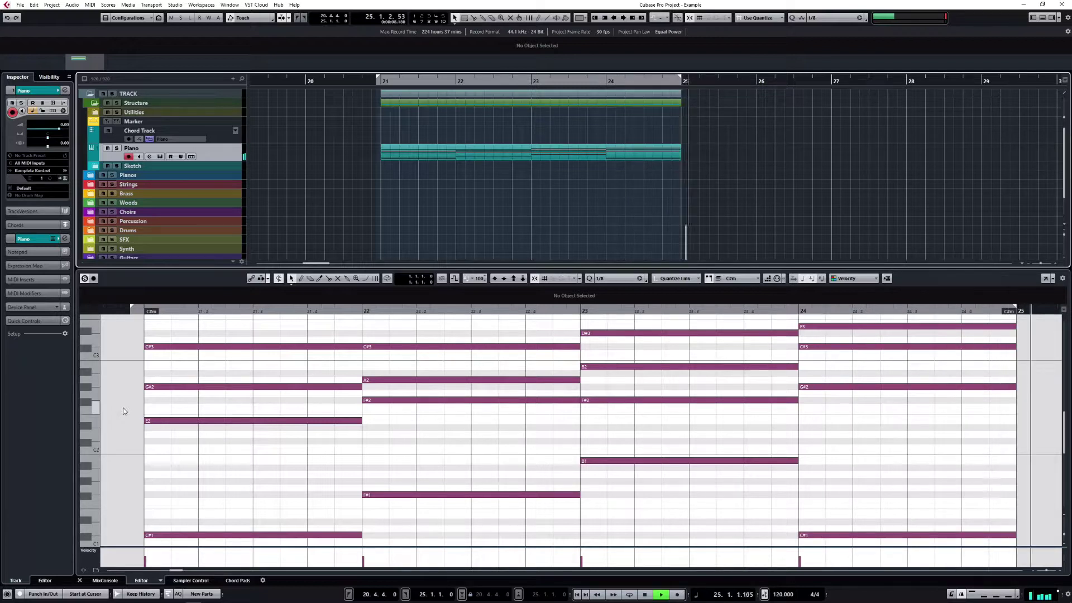
{"action": "key", "text": "space"}
{"action": "key", "text": "KP_1"}
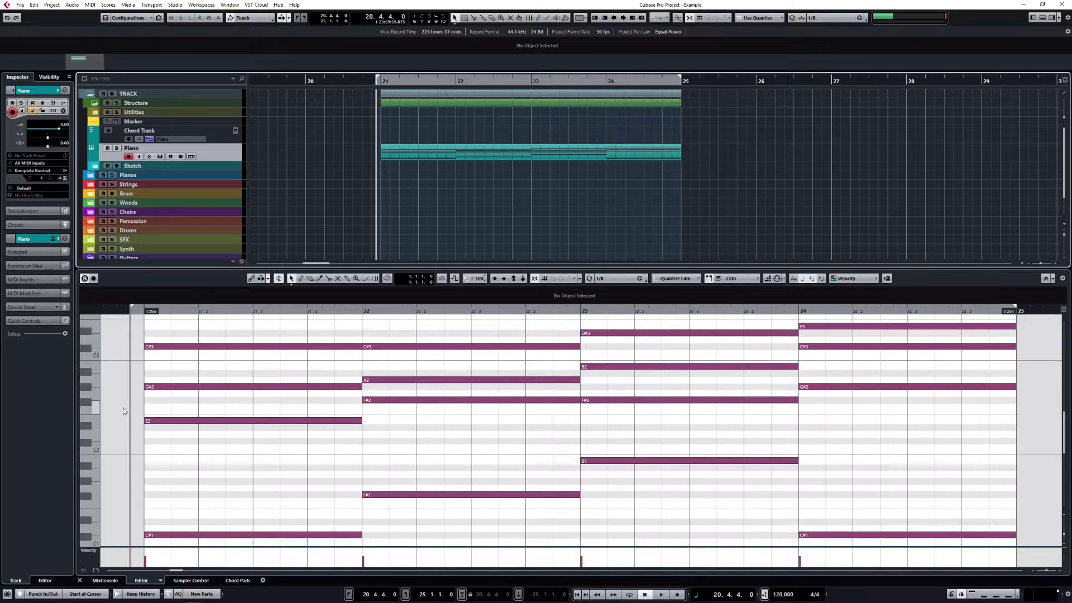
- Close the lower zone, expand Strings down to Cinematic Strings 2: Violas, and enlarge CS Violas Stacss
{"action": "key", "text": "ctrl+alt+e"}
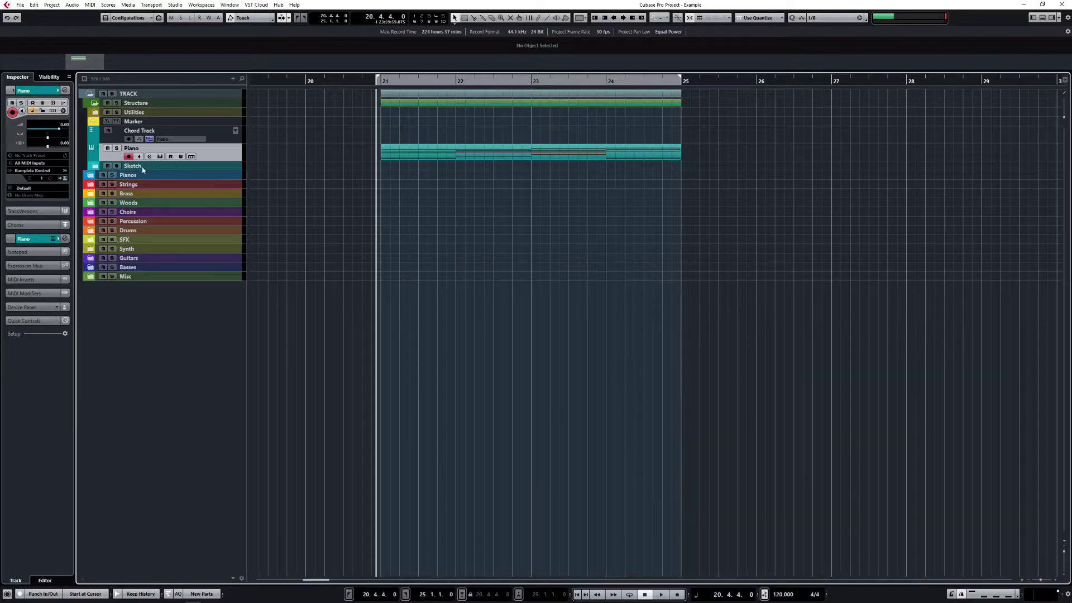
{"action": "left_click", "coordinate": [92, 185]}
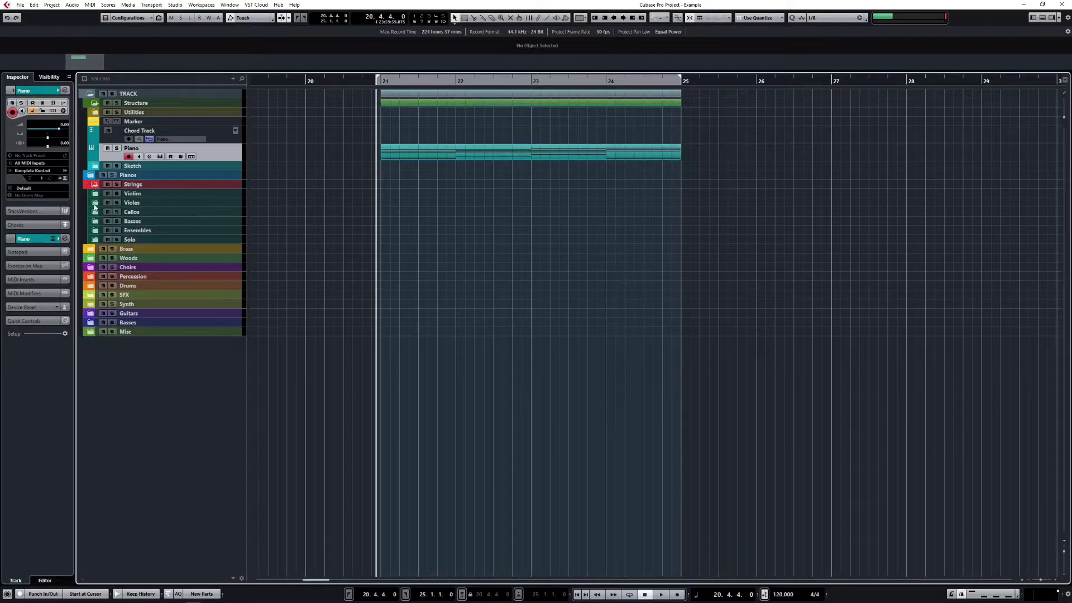
{"action": "left_click", "coordinate": [93, 203]}
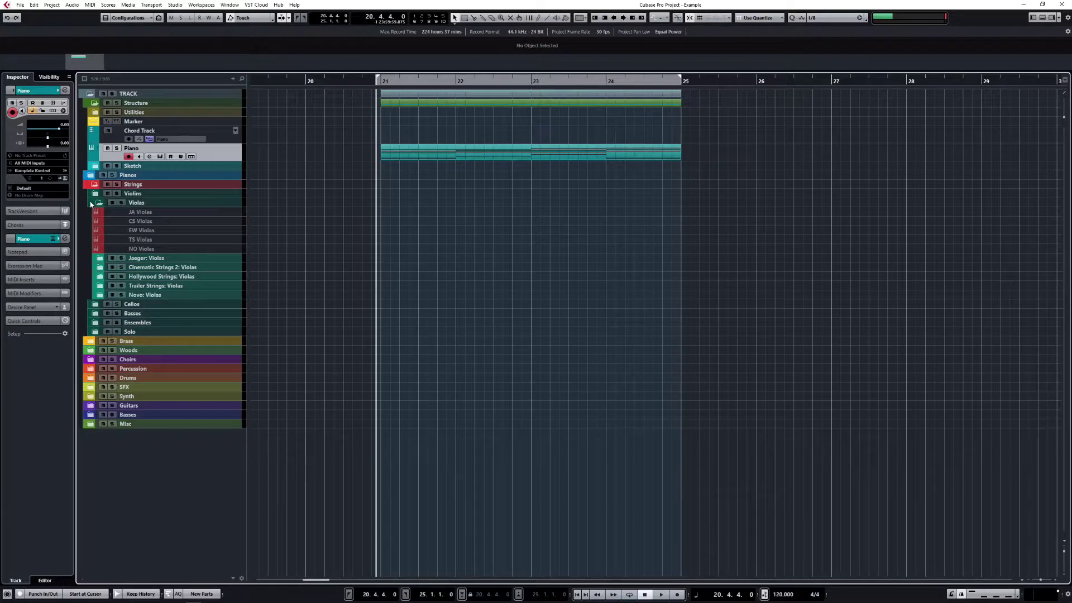
{"action": "left_click", "coordinate": [100, 268]}
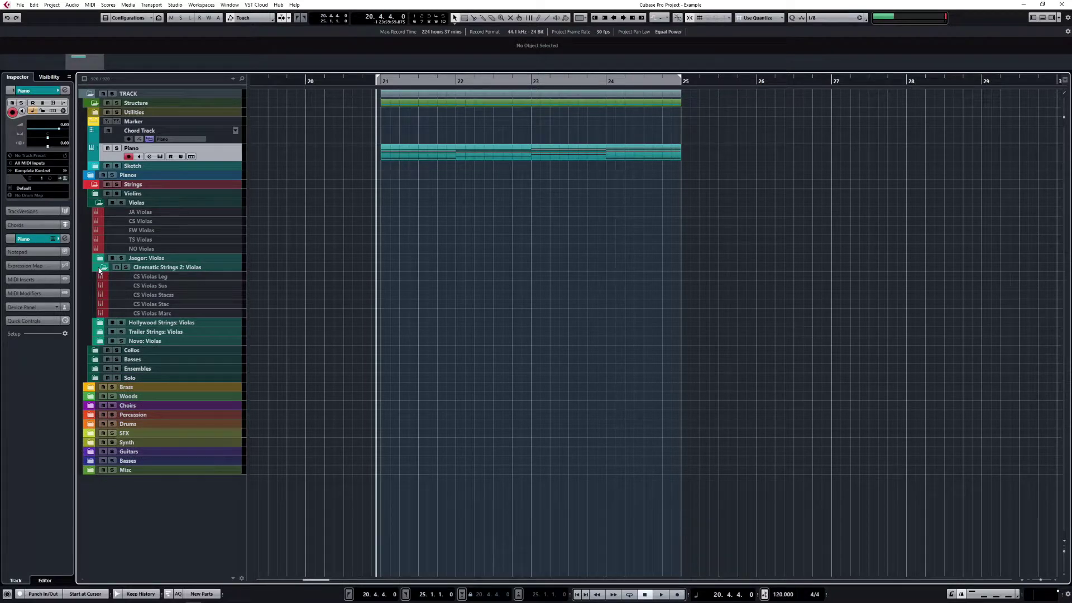
{"action": "left_click", "coordinate": [118, 295]}
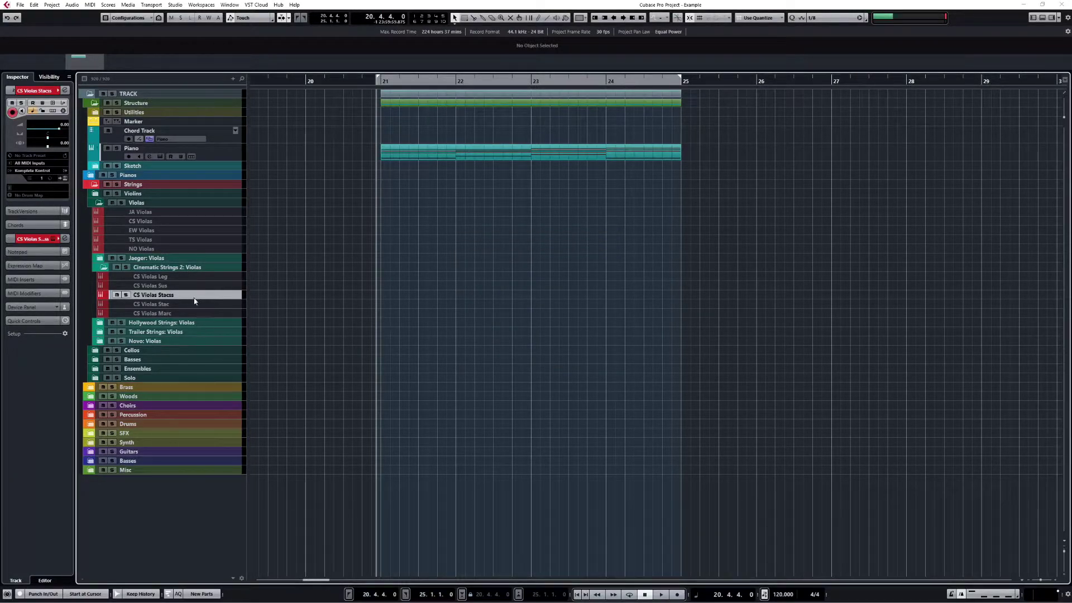
{"action": "left_click_drag", "start_coordinate": [227, 299], "coordinate": [229, 305]}
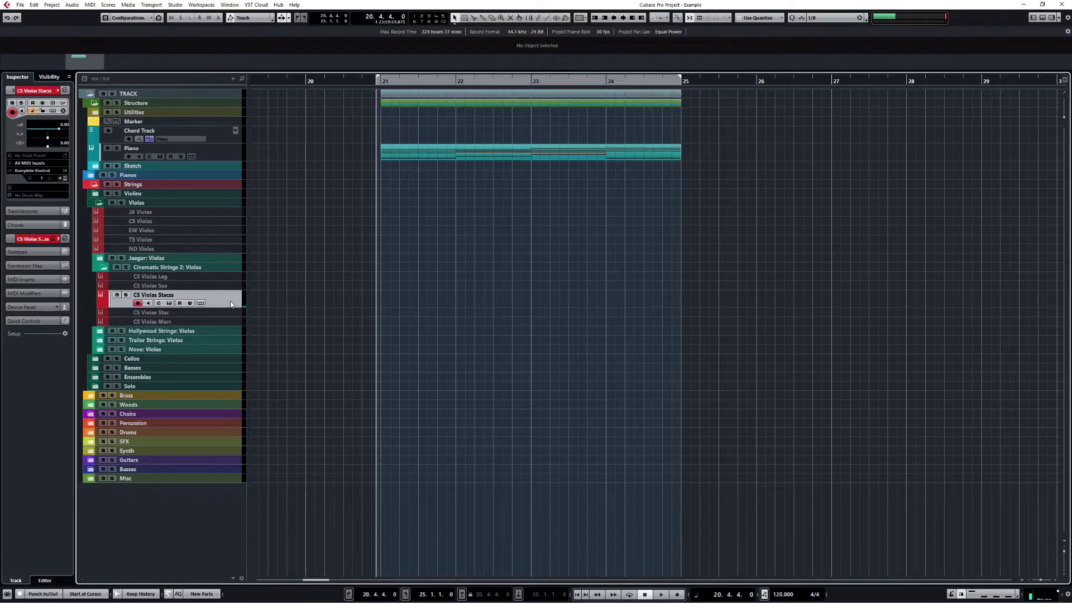
- Cut the Piano C#m chord part and paste it onto CS Violas Stacss at bar 21
{"action": "left_click", "coordinate": [436, 156]}
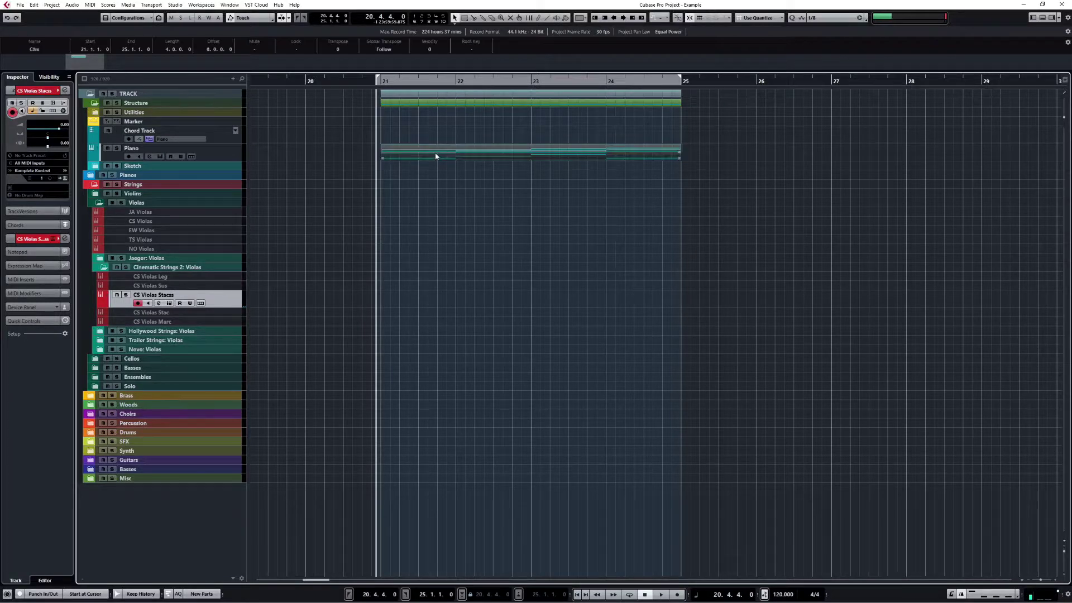
{"action": "key", "text": "Delete"}
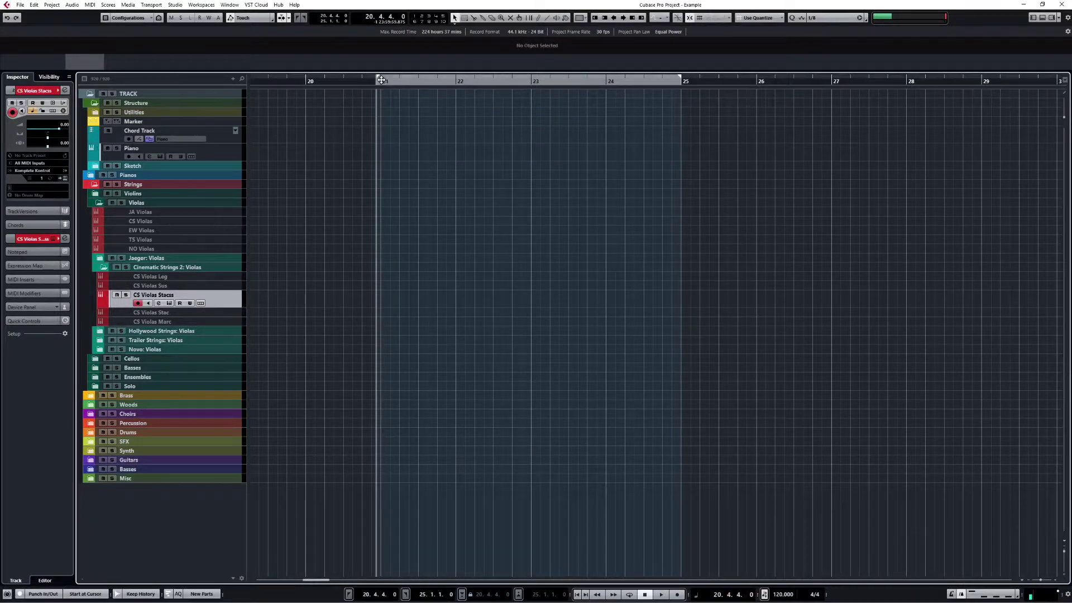
{"action": "left_click", "coordinate": [380, 82]}
{"action": "key", "text": "ctrl+v"}
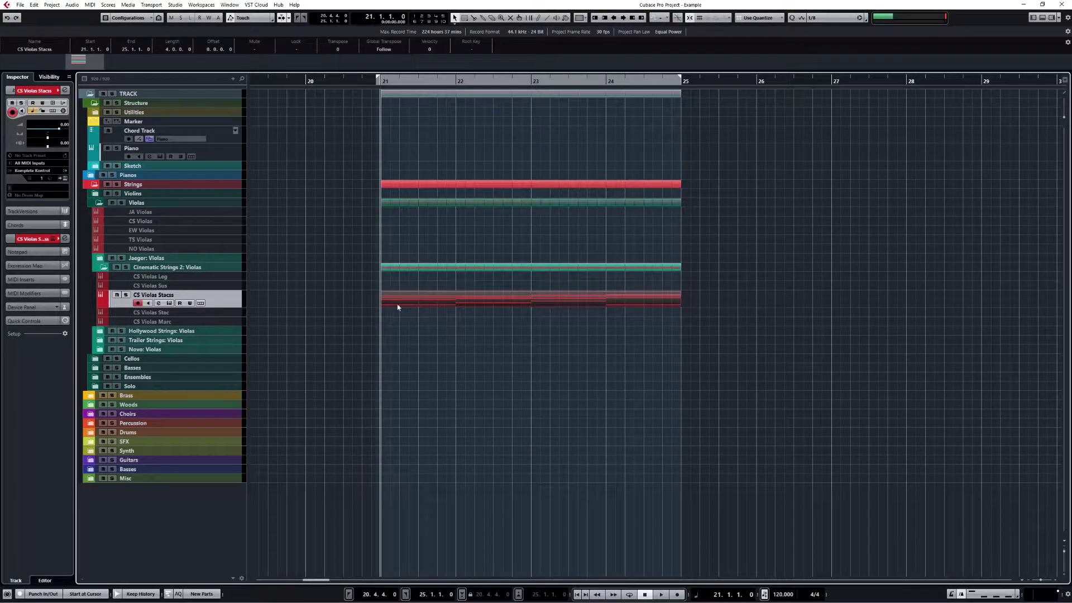
- In the Key Editor, transpose all the pasted notes up an octave
{"action": "double_click", "coordinate": [449, 301]}
{"action": "key", "text": "ctrl+a"}
{"action": "left_click", "coordinate": [386, 446]}
{"action": "scroll", "coordinate": [387, 446], "scroll_direction": "left", "scroll_amount": 1}
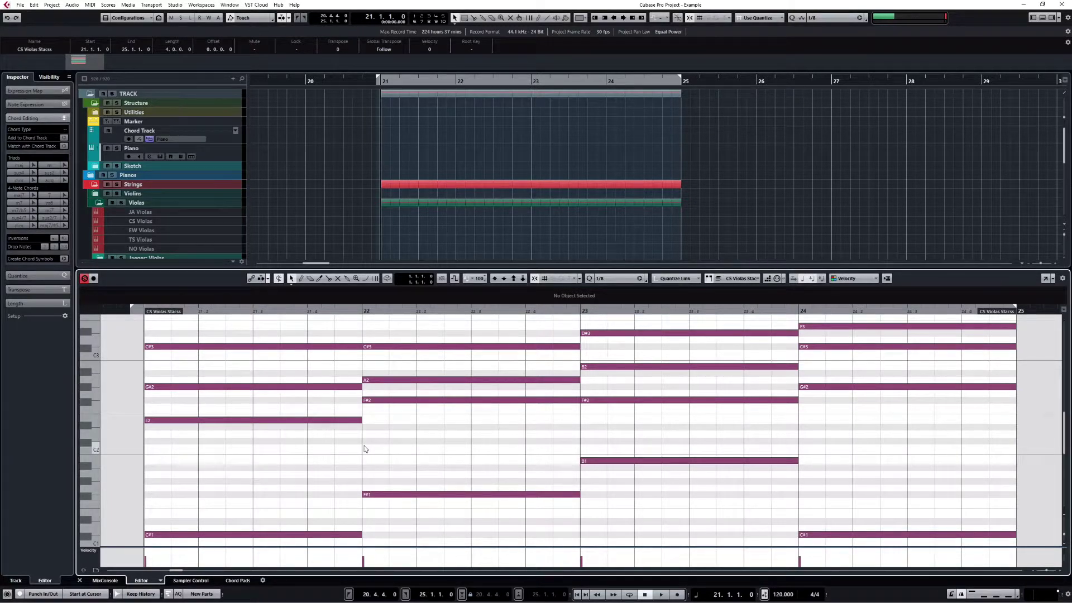
{"action": "key", "text": "ctrl+a"}
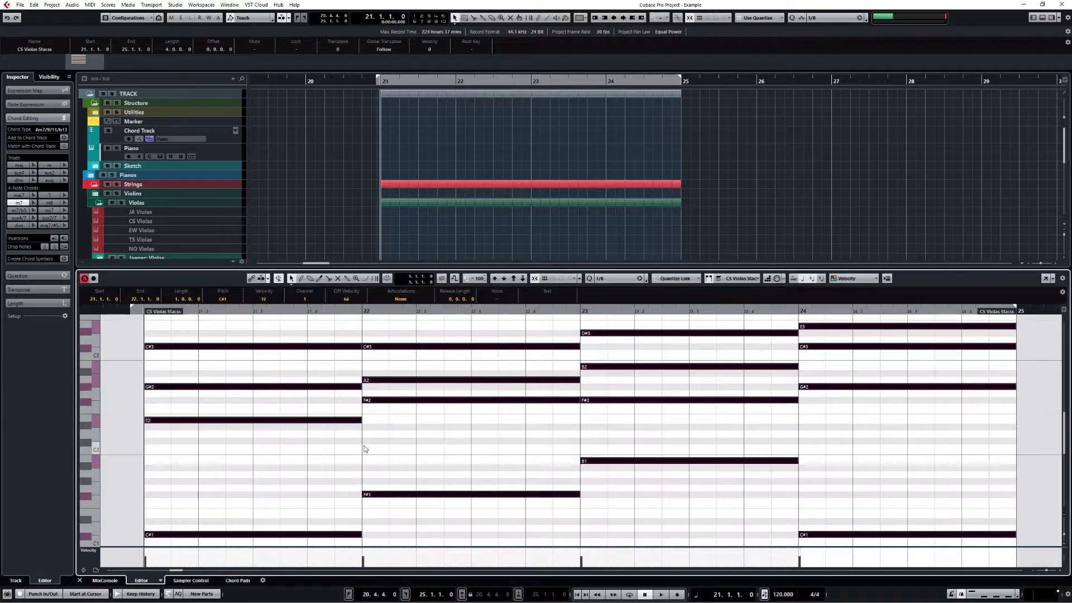
{"action": "key", "text": "shift+Up"}
{"action": "left_click", "coordinate": [336, 457]}
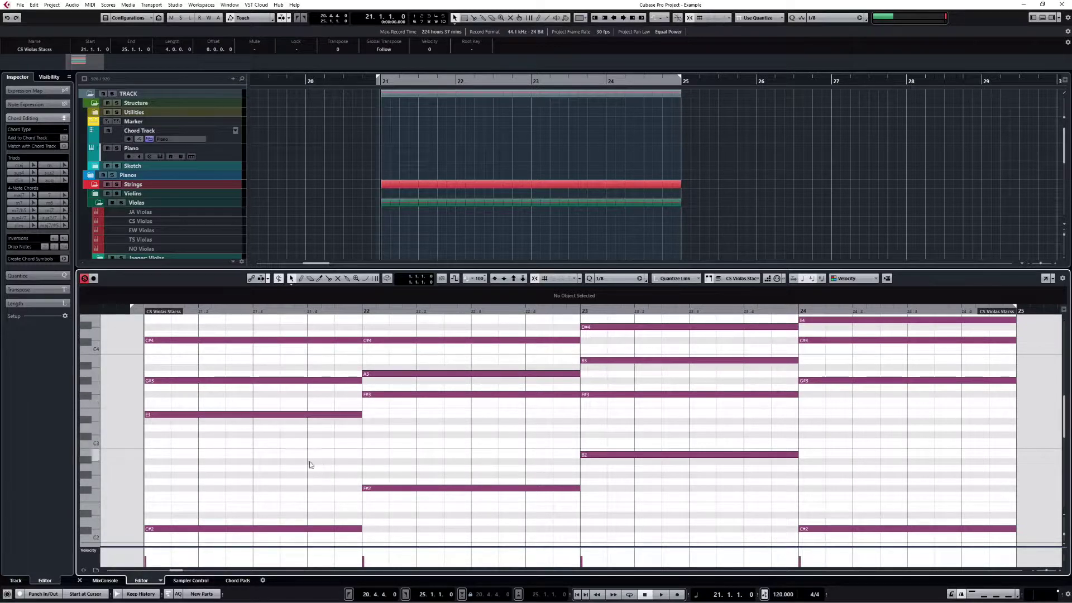
- Delete the low notes B2, F#2 and both C#2
{"action": "left_click_drag", "start_coordinate": [269, 451], "coordinate": [879, 540]}
{"action": "key", "text": "Delete"}
{"action": "left_click", "coordinate": [669, 429]}
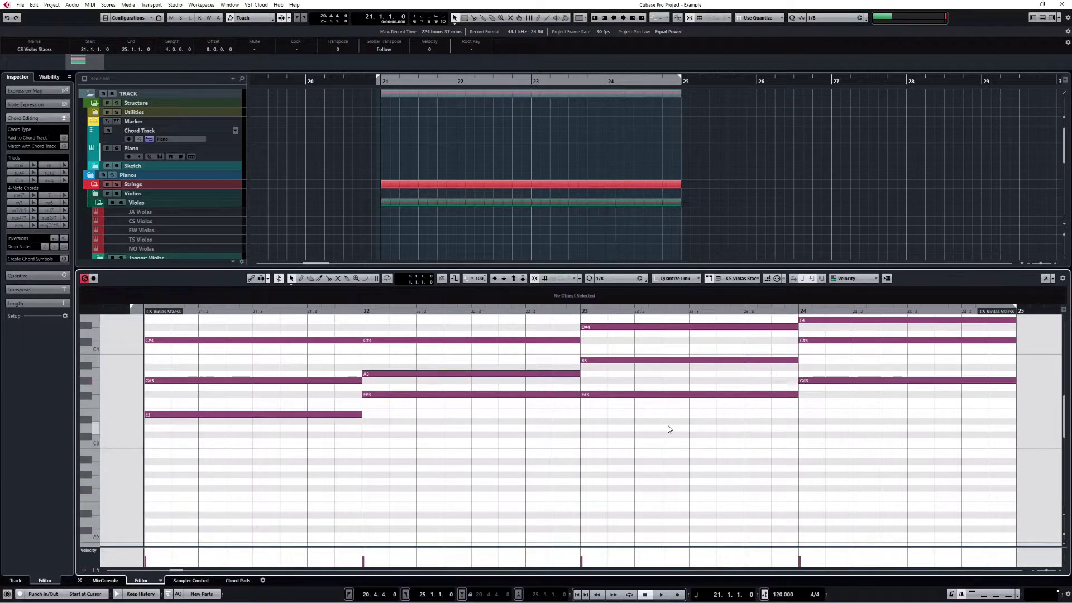
- Select CS Violas Stacss and open the effect list of its first MIDI Insert slot
{"action": "scroll", "coordinate": [428, 192], "scroll_direction": "down", "scroll_amount": 3}
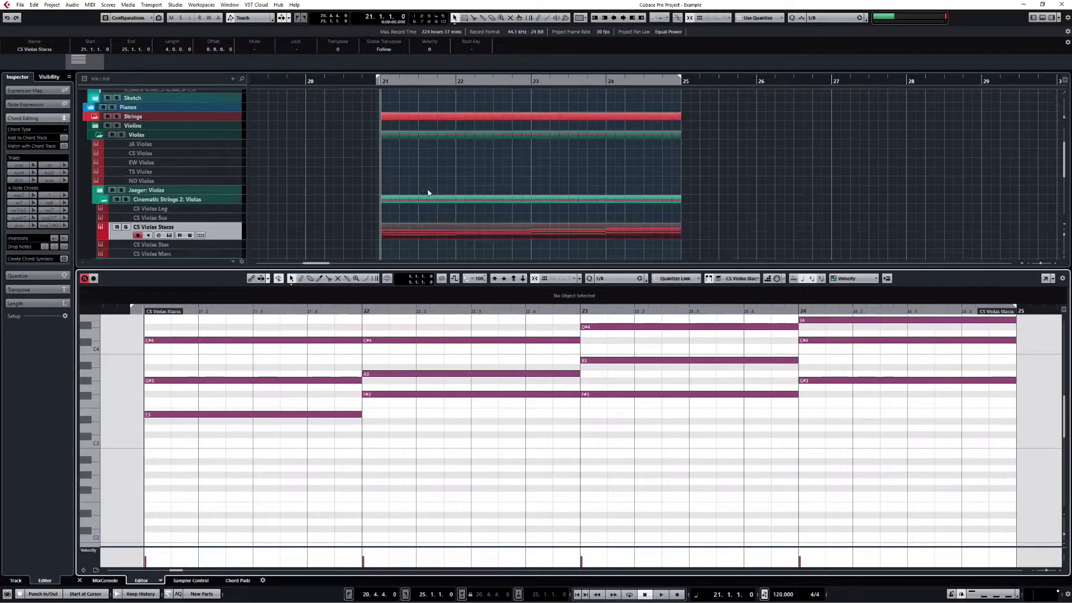
{"action": "scroll", "coordinate": [428, 193], "scroll_direction": "down", "scroll_amount": 2}
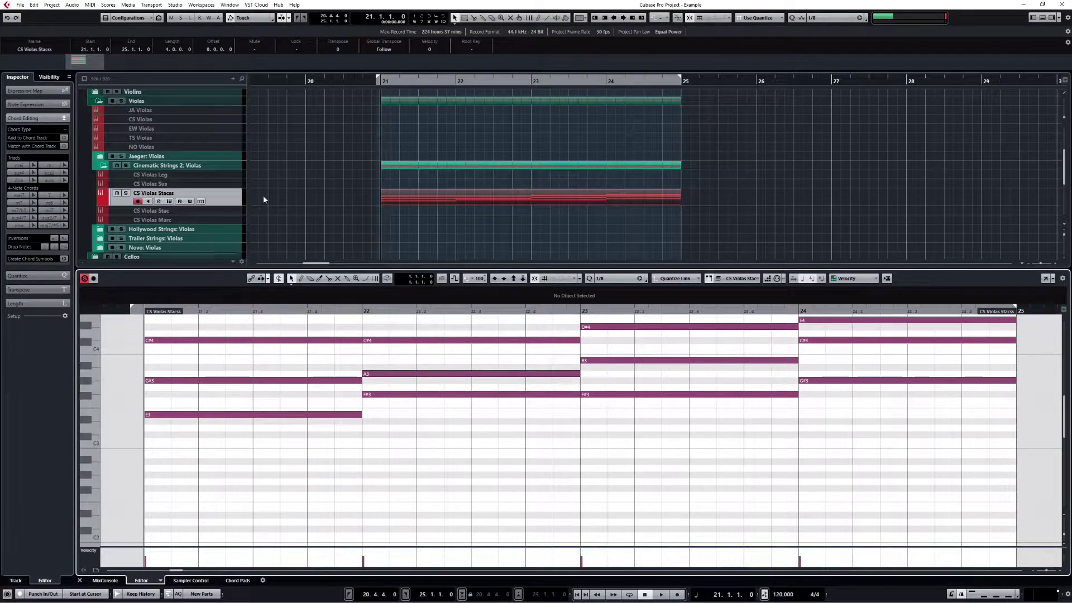
{"action": "left_click", "coordinate": [234, 202]}
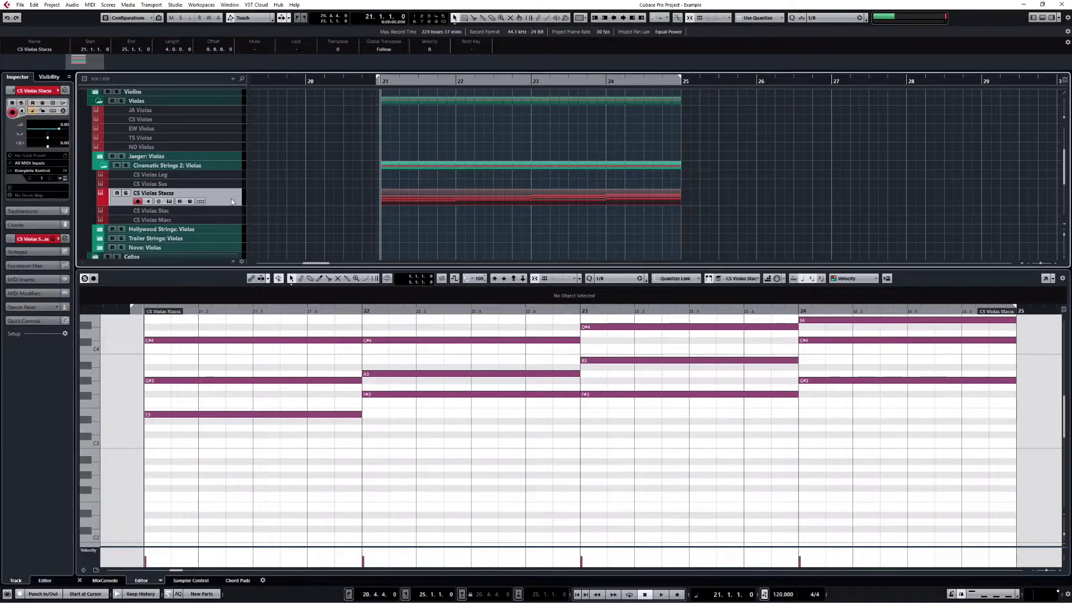
{"action": "left_click", "coordinate": [44, 279]}
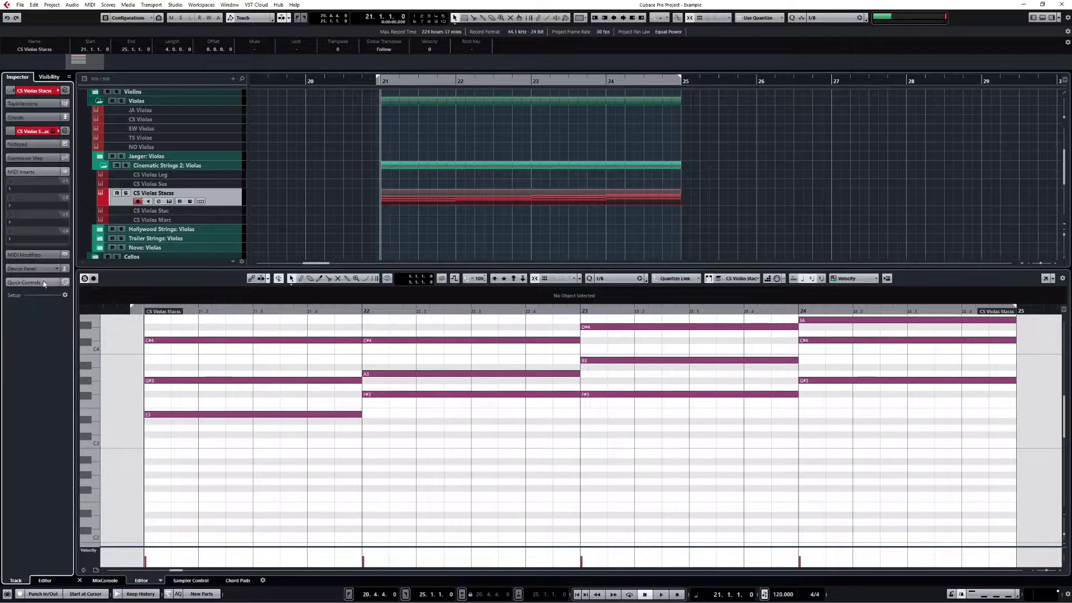
{"action": "left_click", "coordinate": [32, 193]}
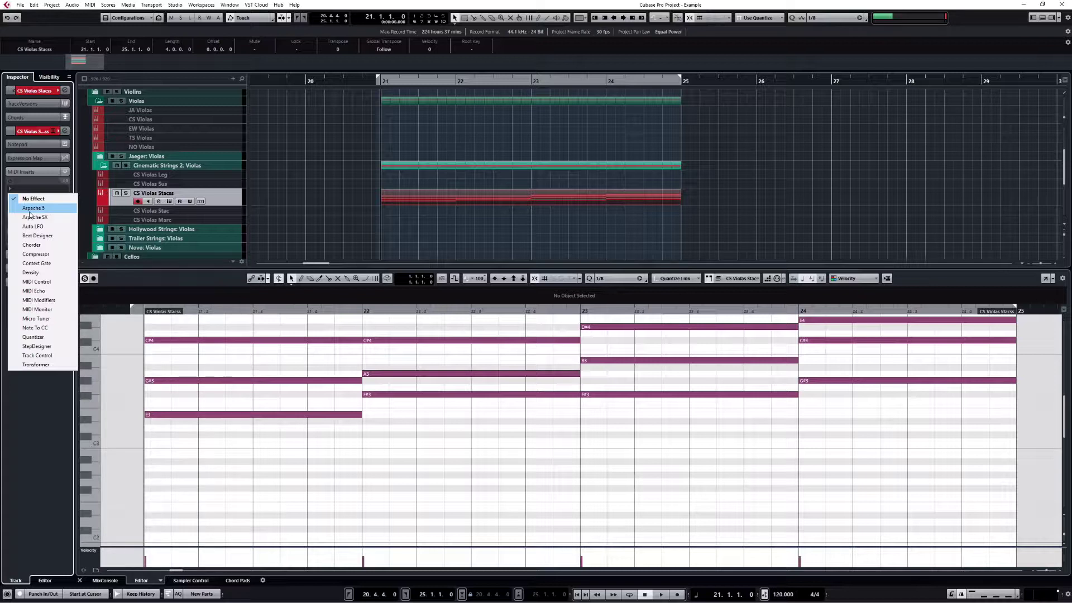
- Load Arpache SX as the first MIDI insert and set its direction to Down
{"action": "left_click", "coordinate": [56, 220]}
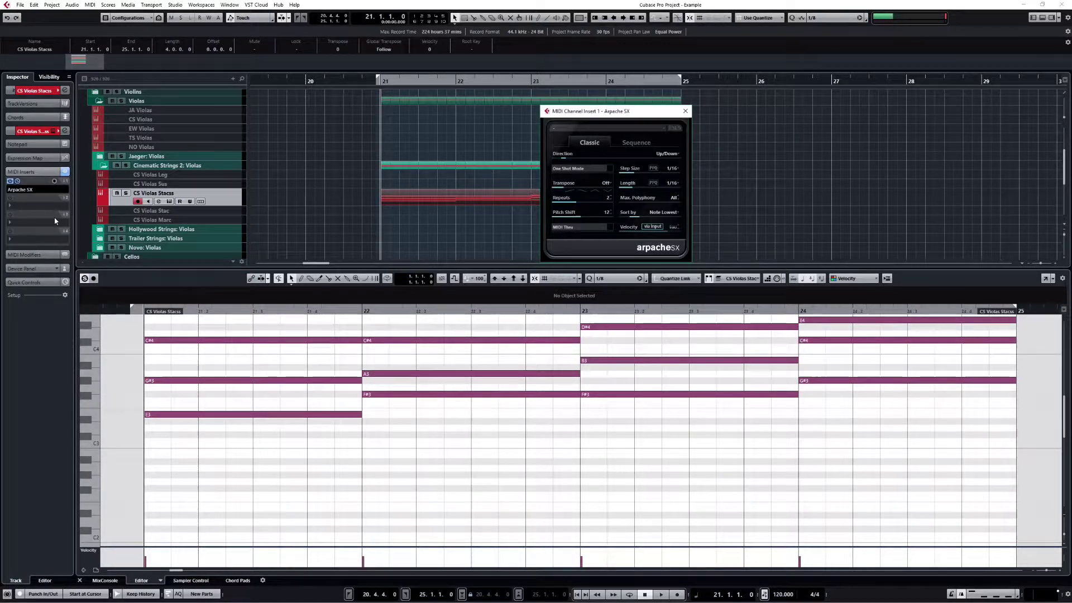
{"action": "left_click_drag", "start_coordinate": [641, 112], "coordinate": [455, 108]}
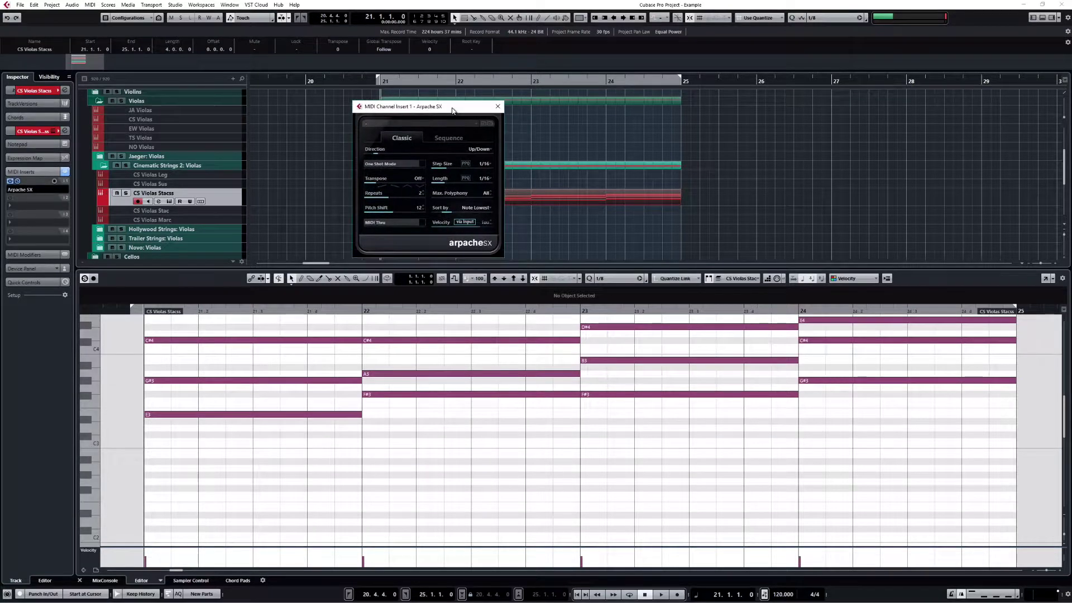
{"action": "left_click", "coordinate": [490, 150]}
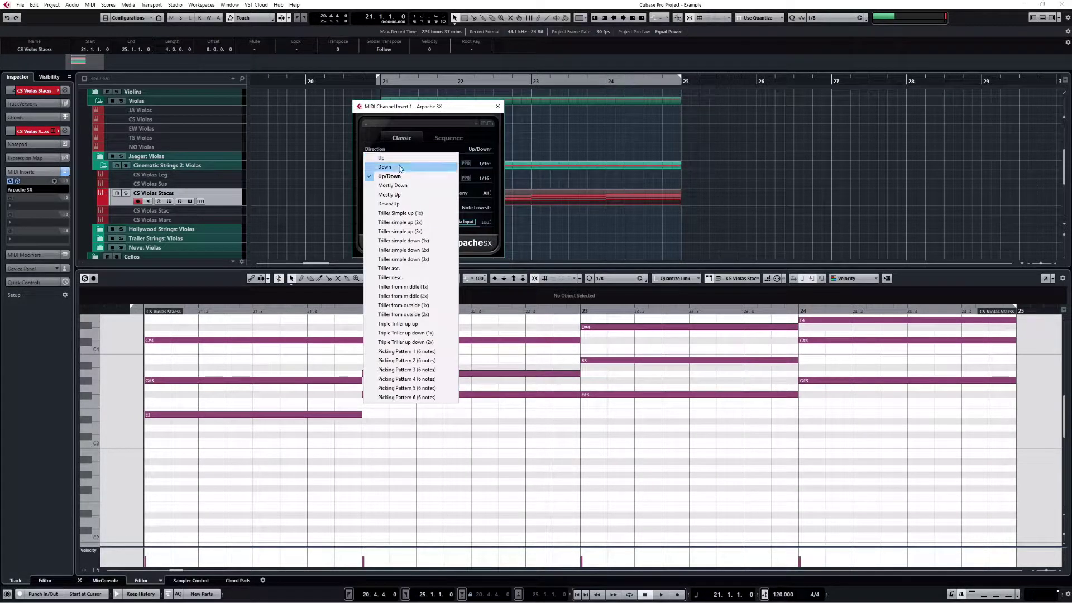
{"action": "left_click", "coordinate": [399, 168]}
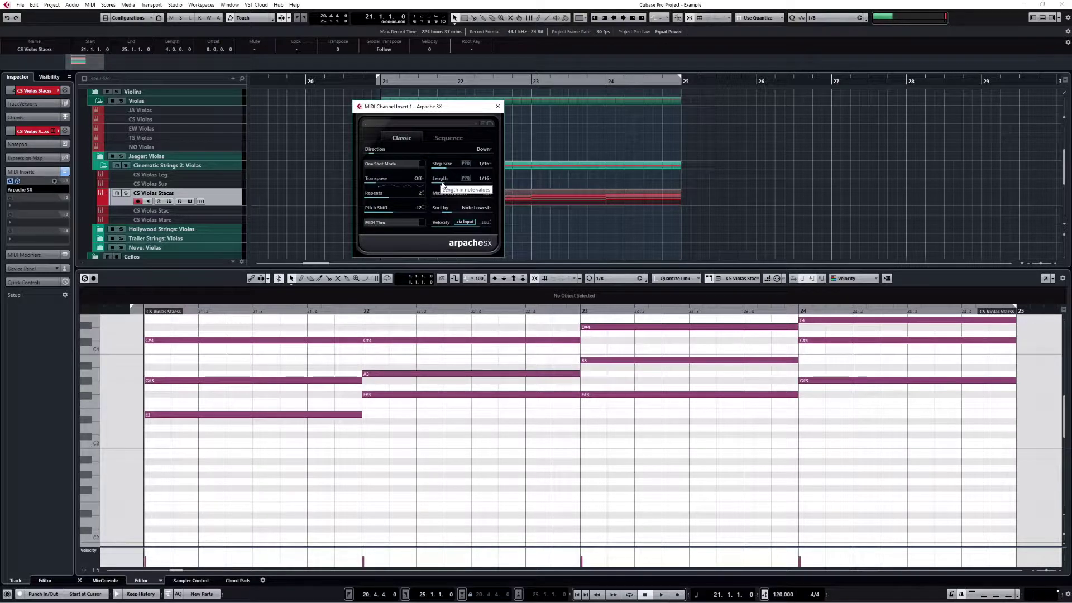
- Set Arpache SX Step Size and Length to 1/8 T and close its window
{"action": "left_click", "coordinate": [490, 165]}
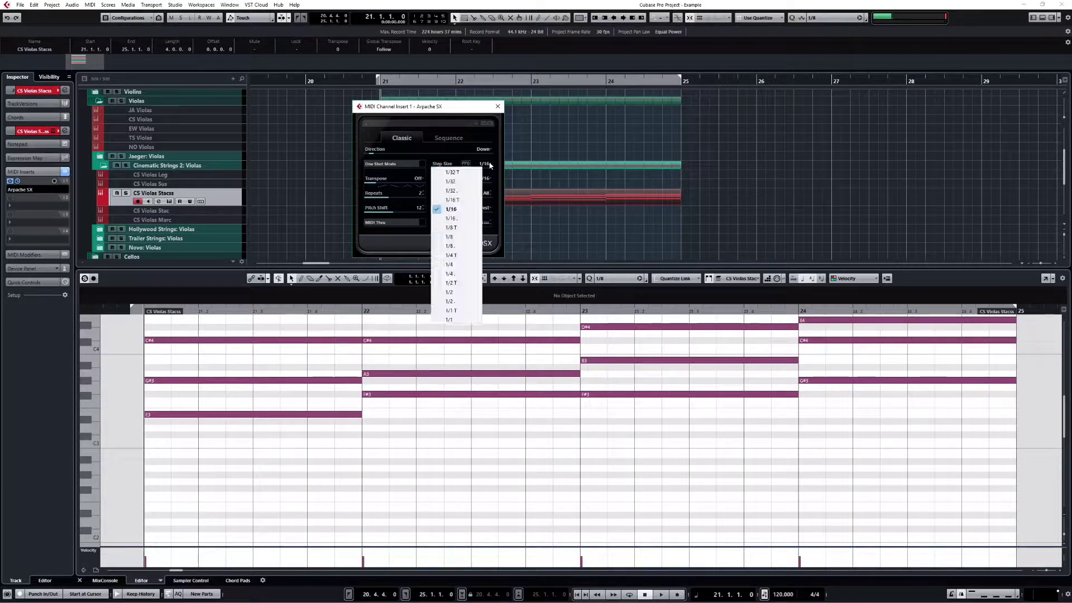
{"action": "left_click", "coordinate": [456, 227]}
{"action": "left_click", "coordinate": [485, 179]}
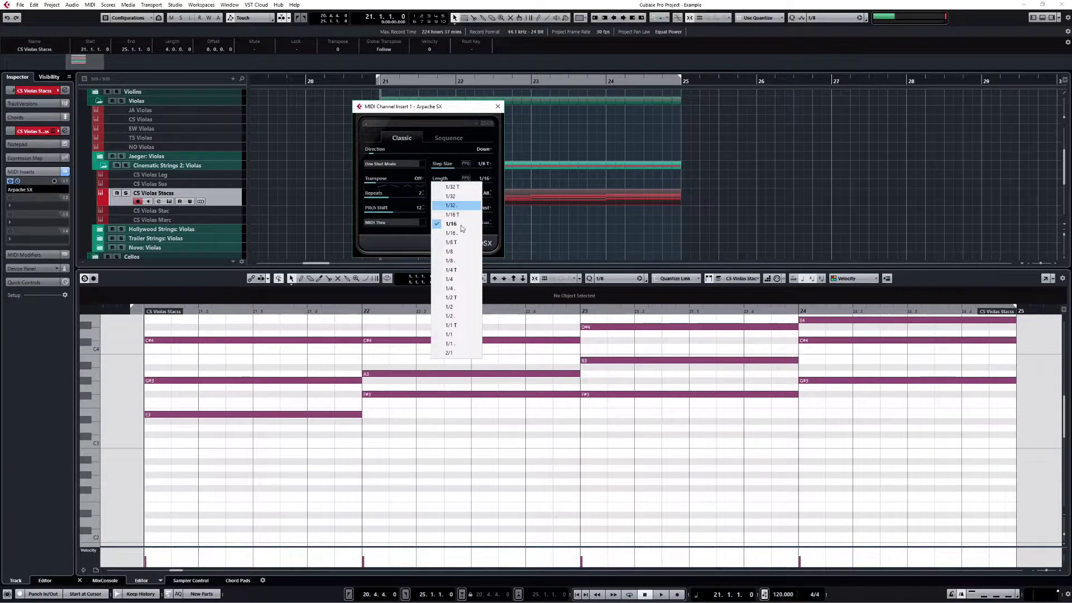
{"action": "left_click", "coordinate": [461, 243]}
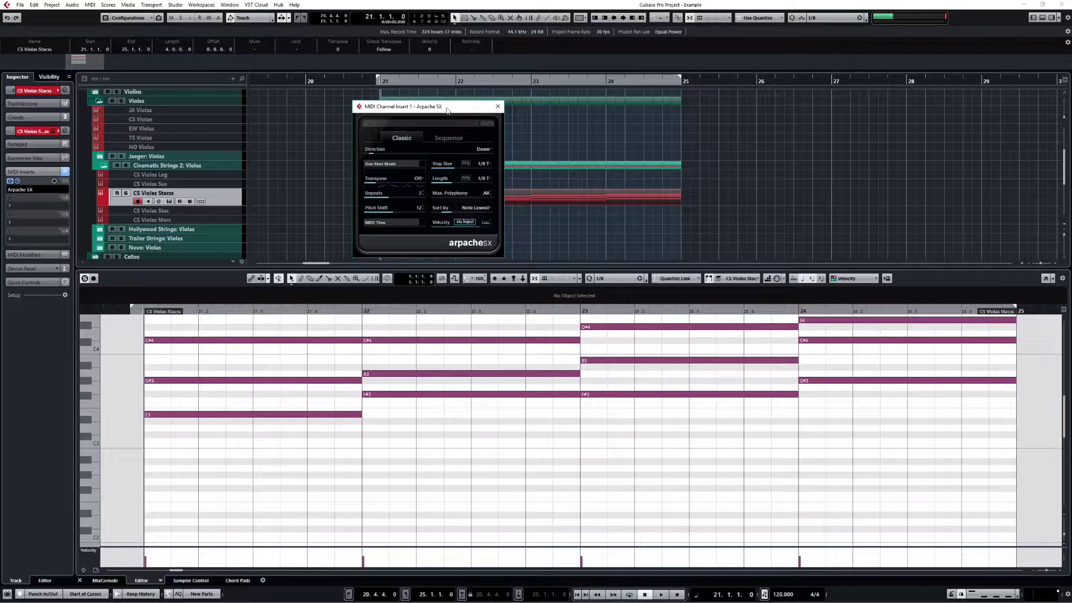
{"action": "left_click_drag", "start_coordinate": [449, 107], "coordinate": [507, 103]}
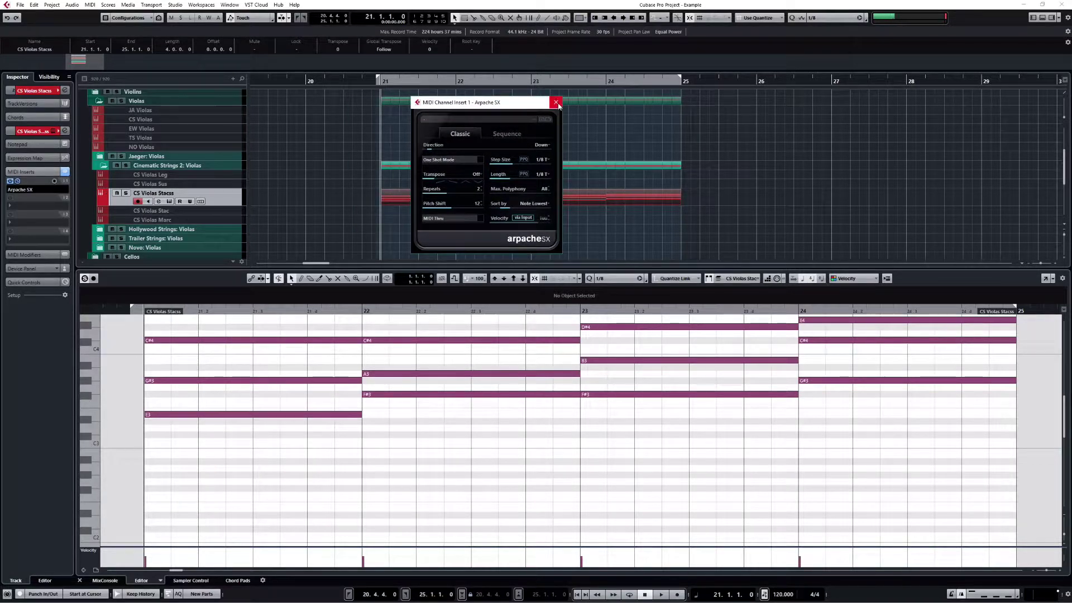
{"action": "left_click", "coordinate": [555, 102]}
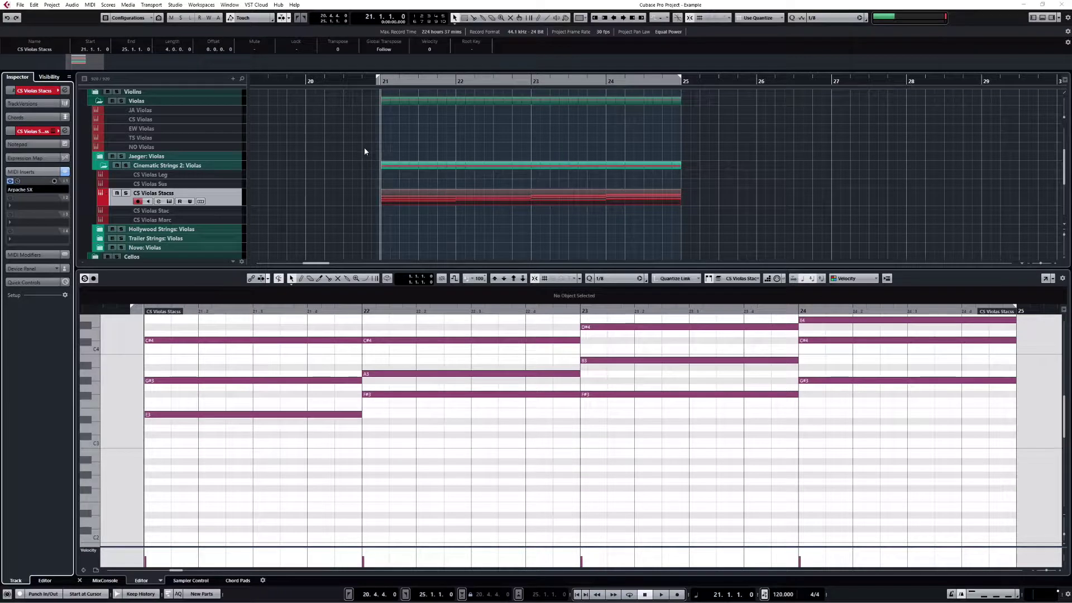
- Play back the triplet arpeggio from one sixteenth earlier, stop, then solo CS Violas Stacss
{"action": "key", "text": "ctrl+Left"}
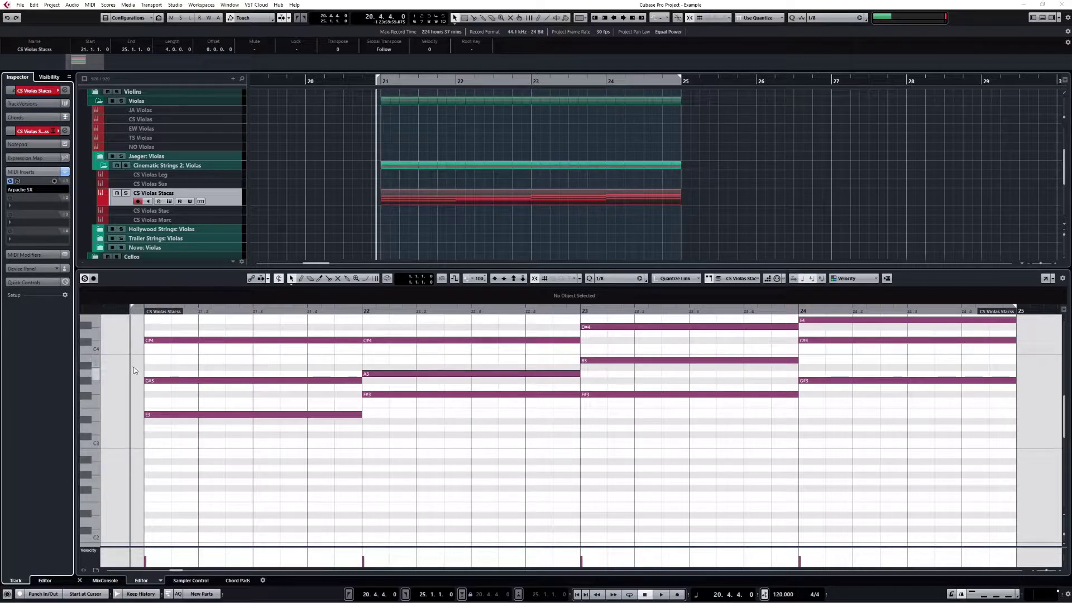
{"action": "key", "text": "space"}
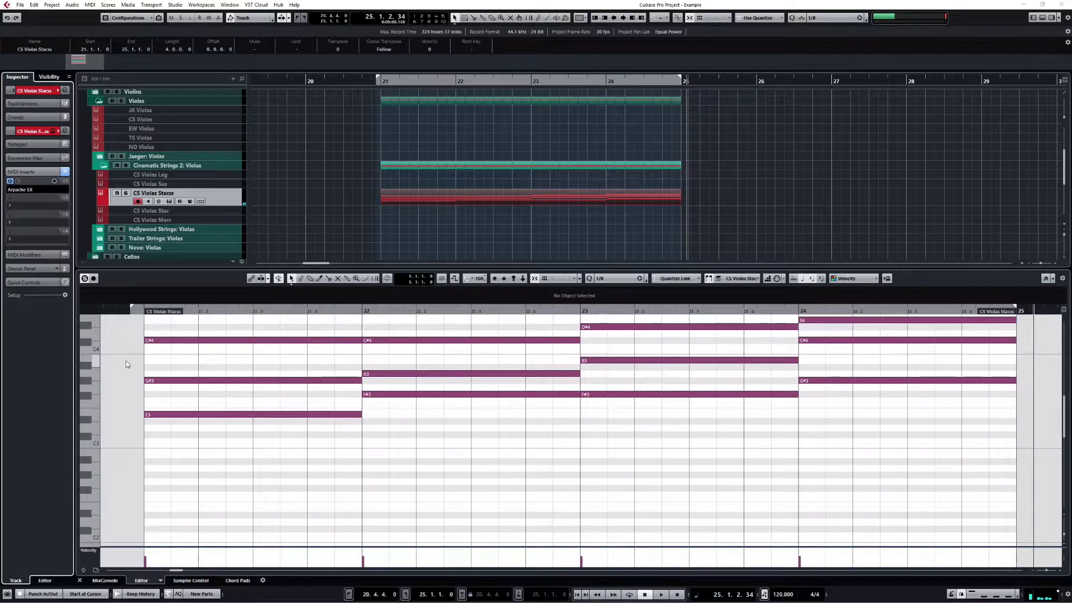
{"action": "key", "text": "space"}
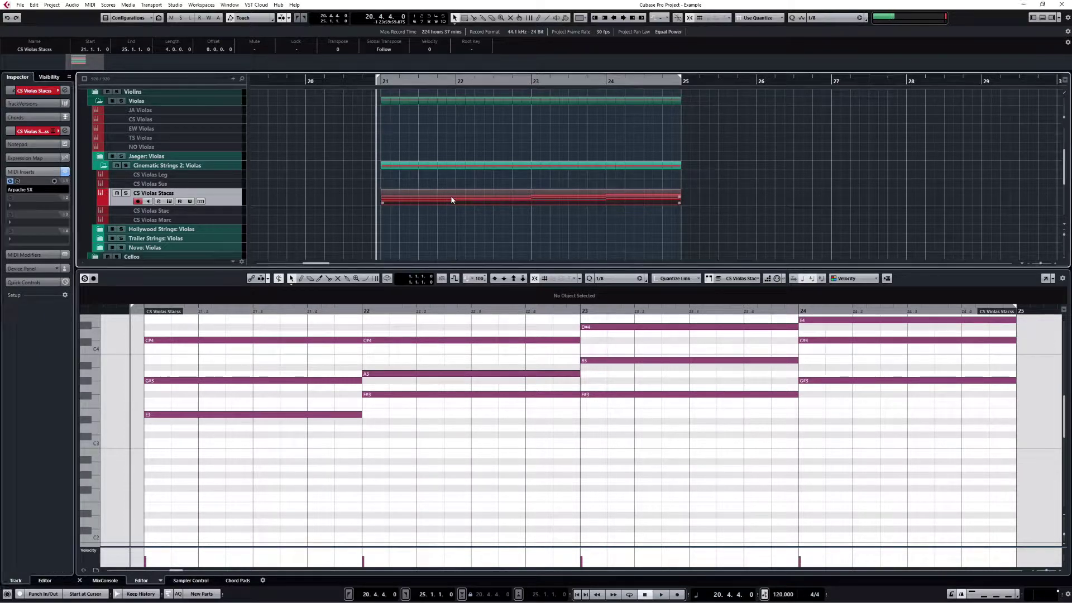
{"action": "left_click", "coordinate": [126, 193]}
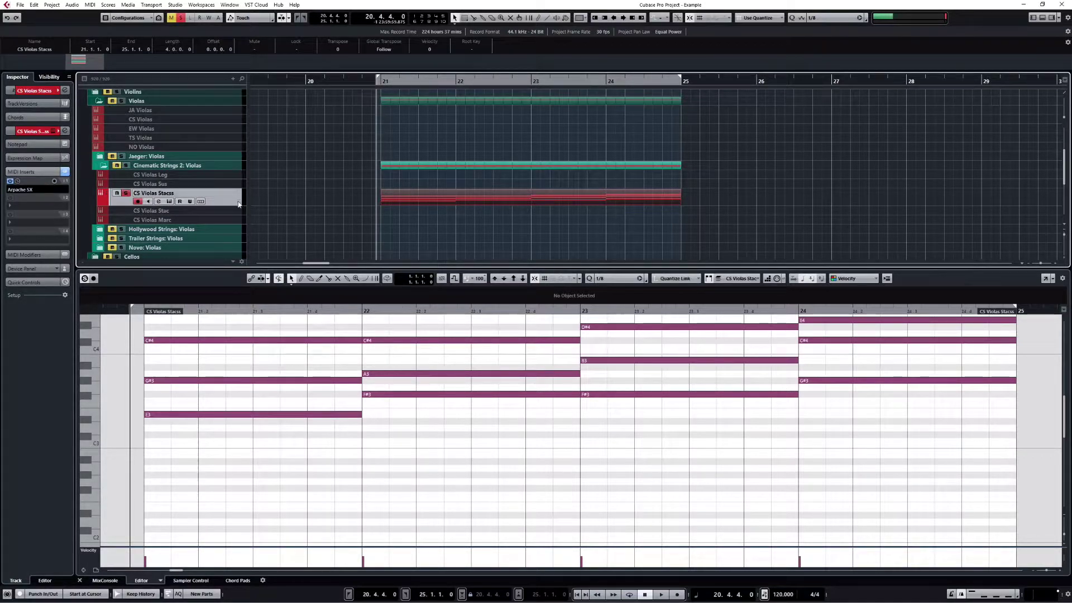
- Choose MIDI > Merge MIDI in Loop and move the MIDI Merge Options dialog up
{"action": "left_click", "coordinate": [90, 4]}
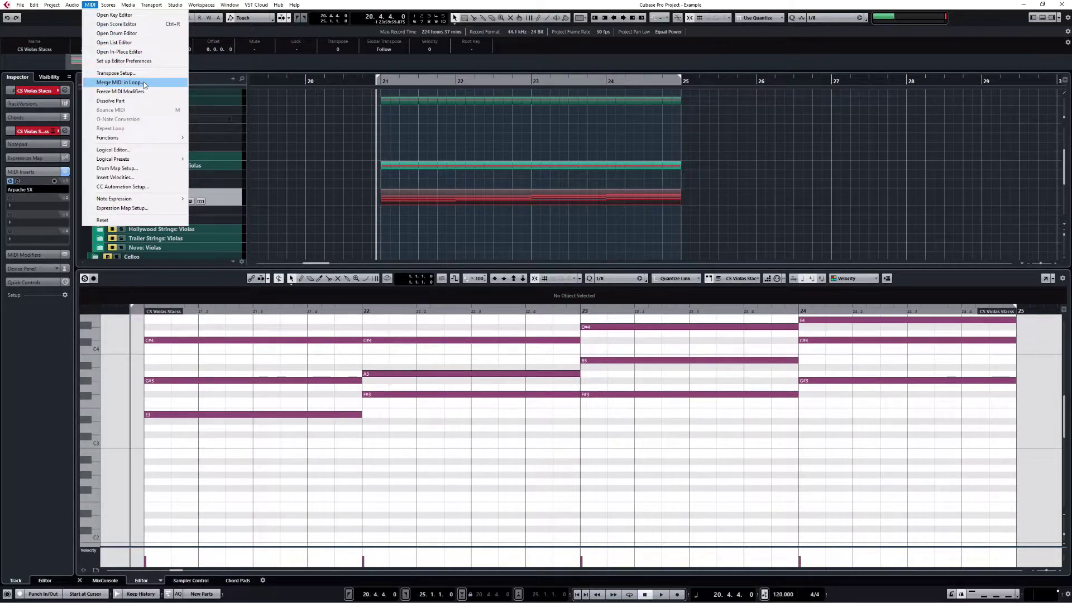
{"action": "left_click", "coordinate": [120, 82]}
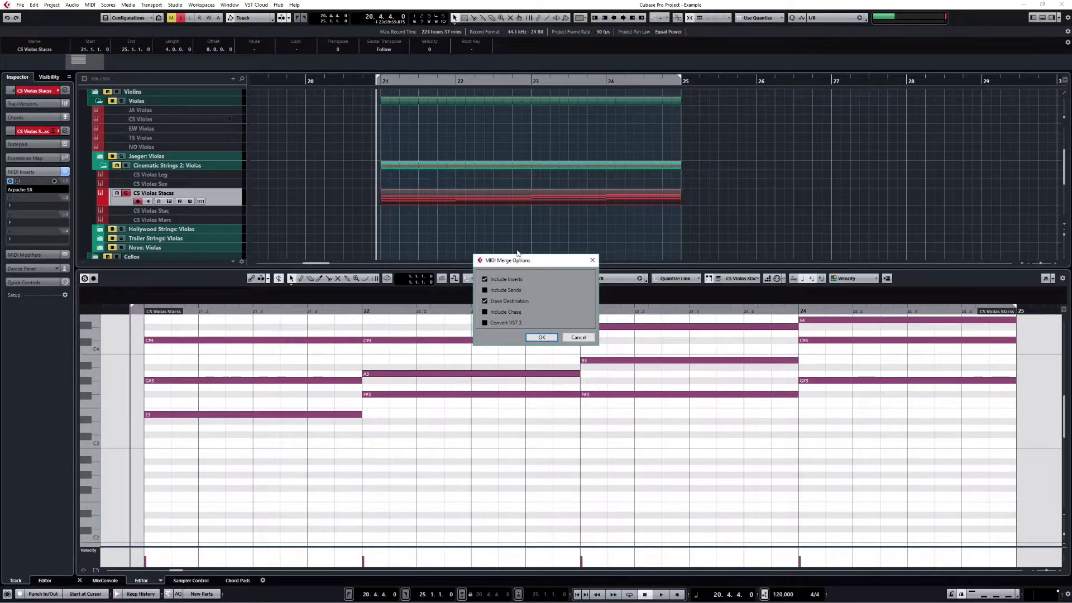
{"action": "left_click_drag", "start_coordinate": [535, 262], "coordinate": [516, 189]}
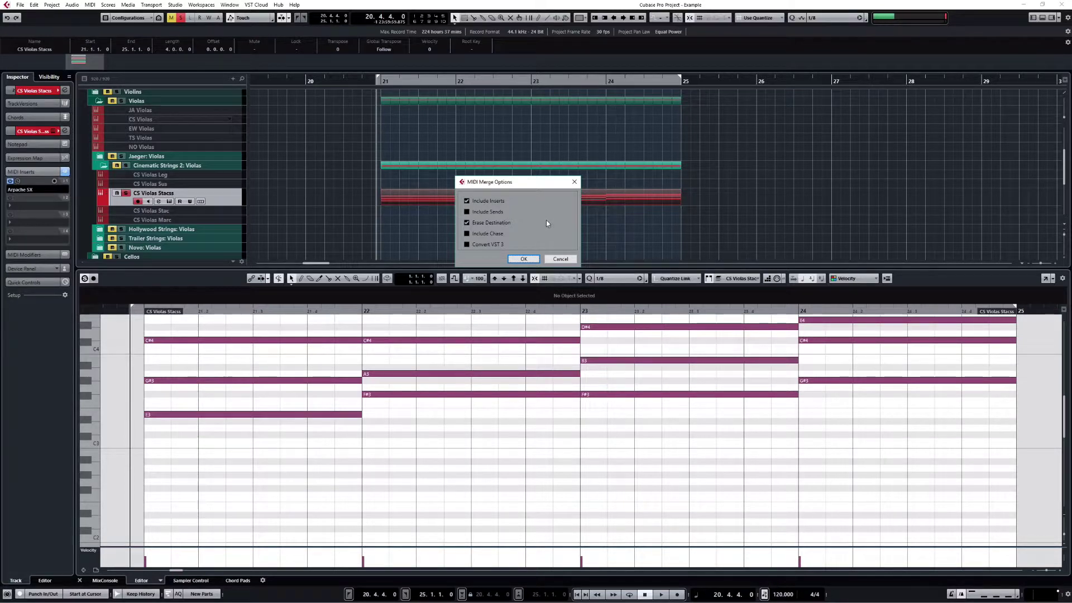
- Confirm the merge with Include Inserts and Erase Destination, then open the Merged part's notes
{"action": "left_click", "coordinate": [524, 259]}
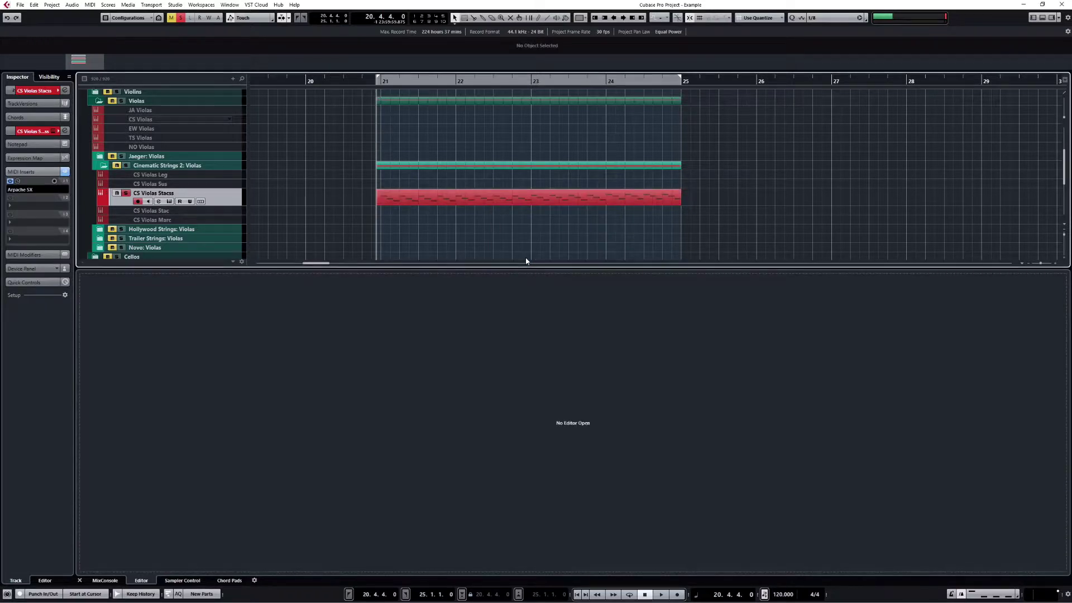
{"action": "double_click", "coordinate": [481, 195]}
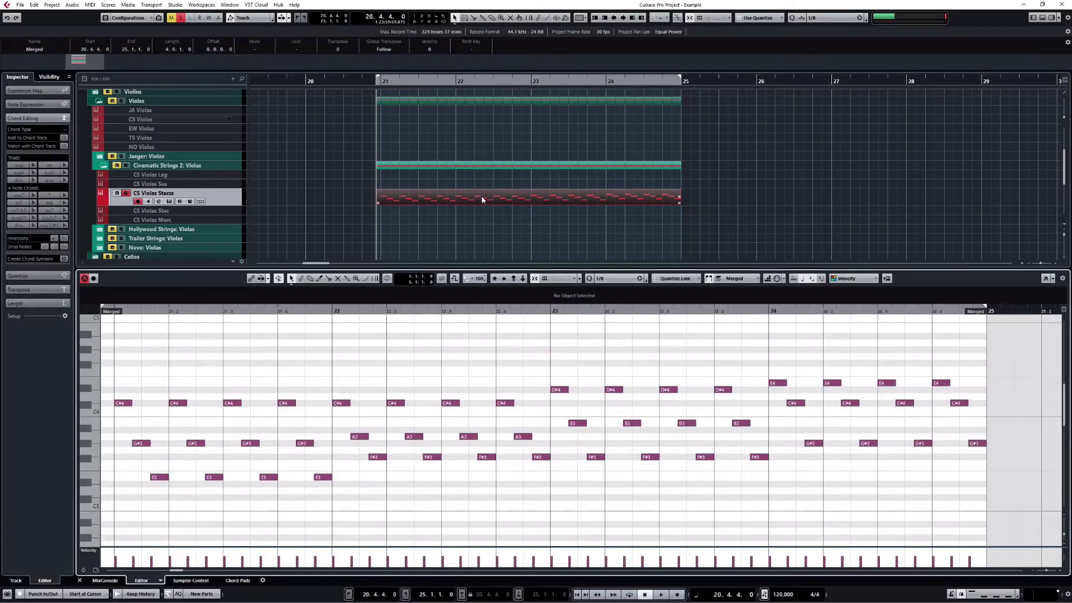
{"action": "scroll", "coordinate": [294, 367], "scroll_direction": "down", "scroll_amount": 3}
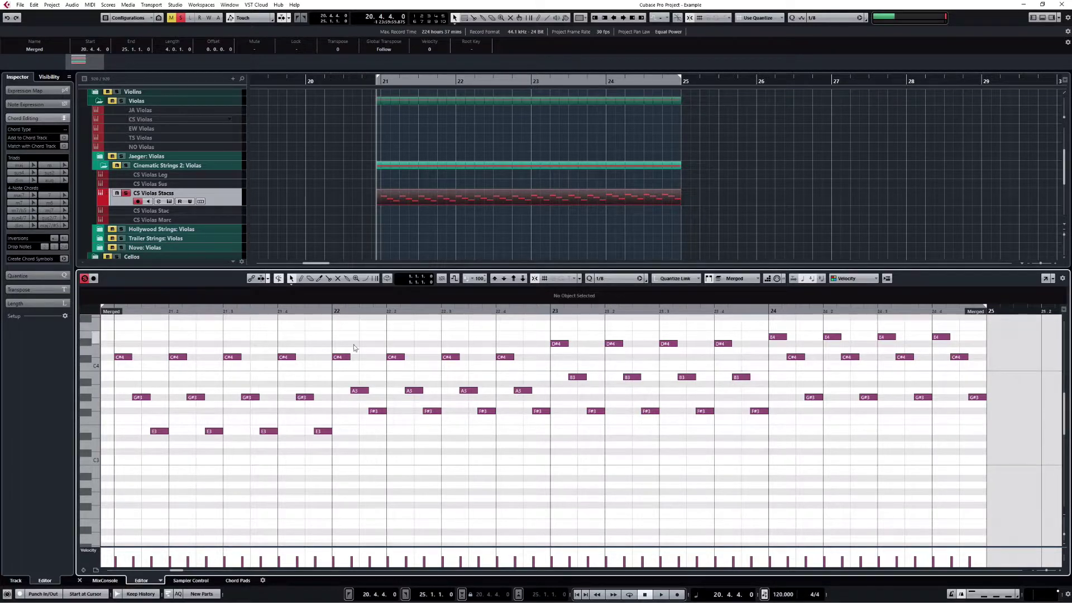
{"action": "left_click", "coordinate": [233, 199]}
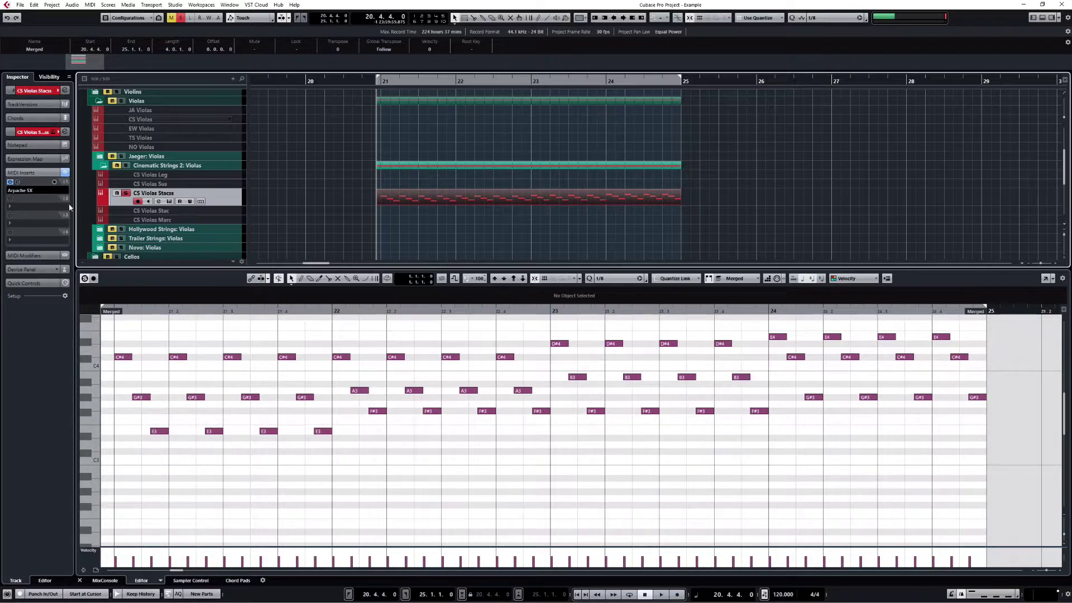
- Replace Arpache SX with No Effect, play the merged notes, and return to the left locator
{"action": "left_click", "coordinate": [46, 192]}
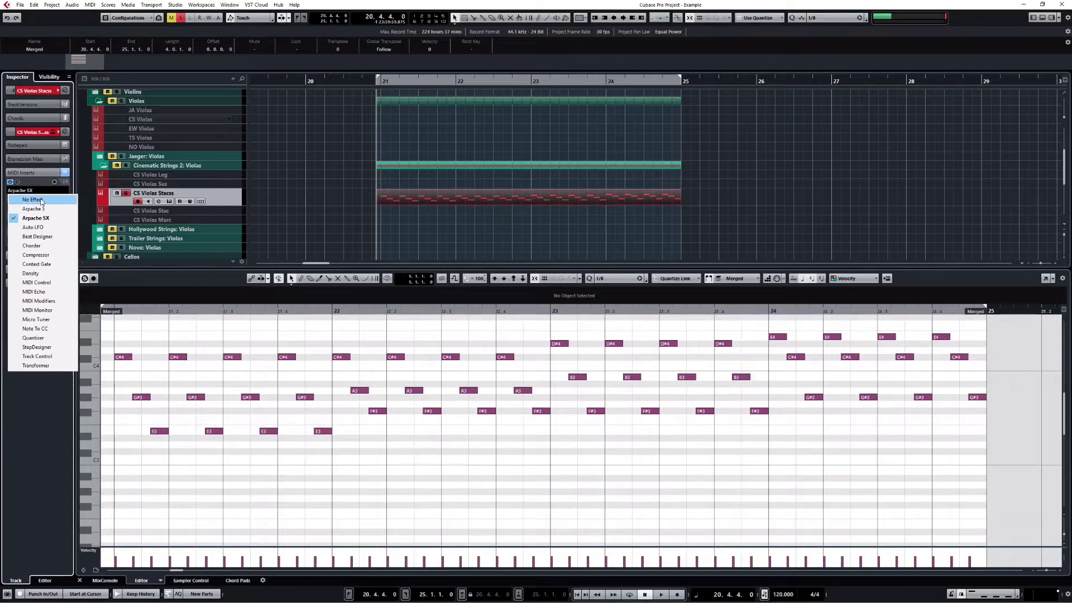
{"action": "left_click", "coordinate": [34, 200]}
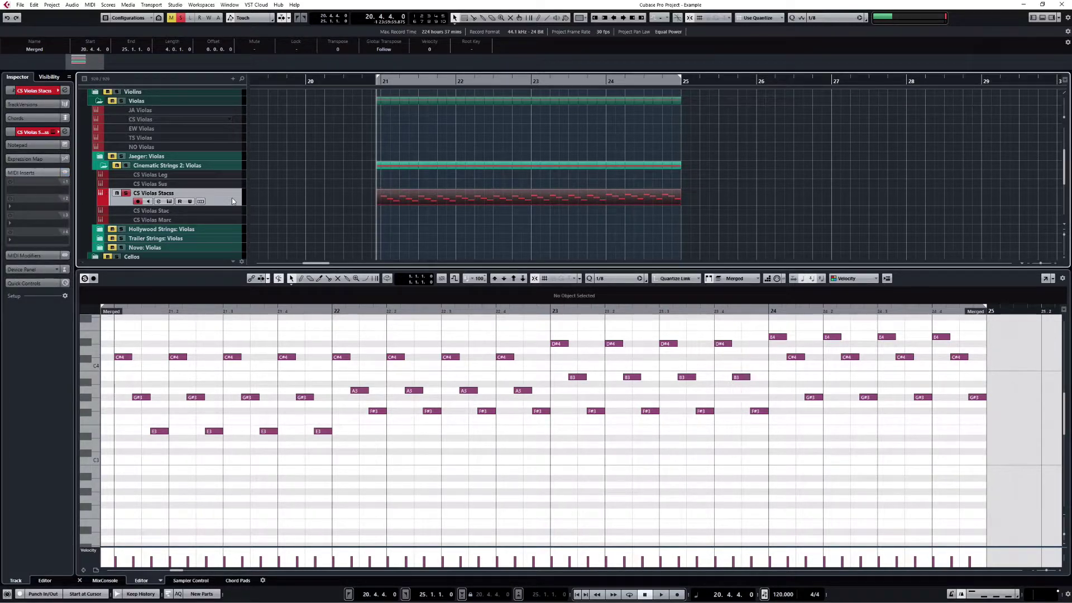
{"action": "key", "text": "space"}
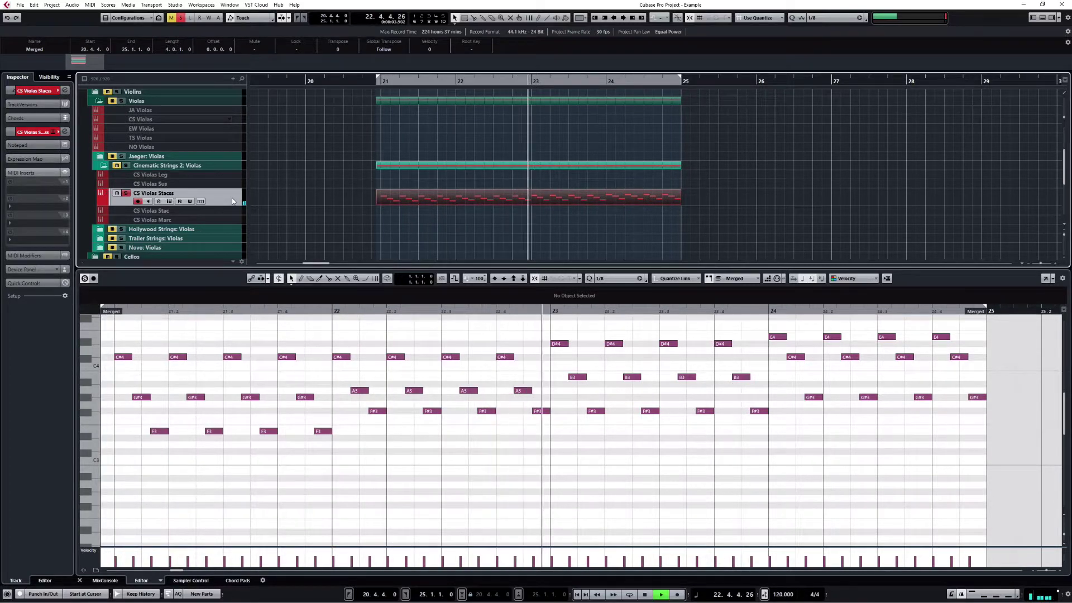
{"action": "key", "text": "space"}
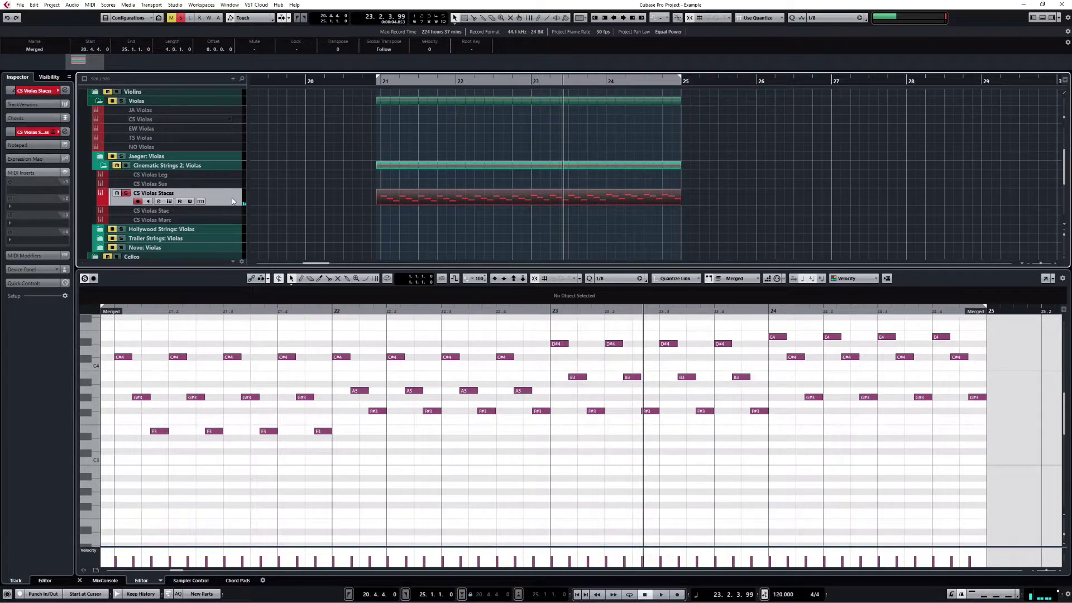
{"action": "key", "text": "KP_0"}
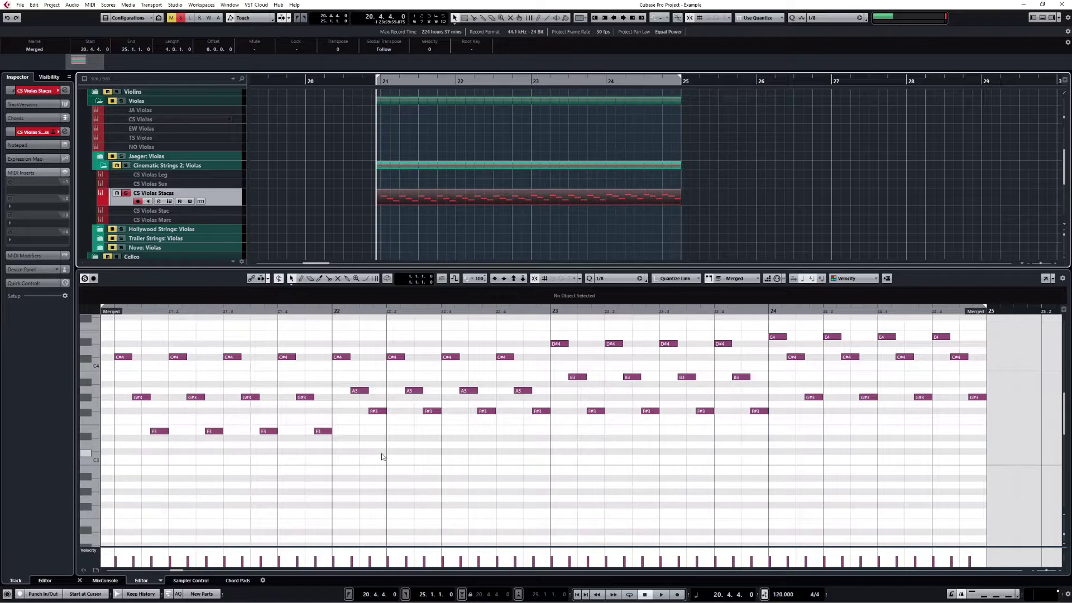
- Set the quantize grid to 1/8 Triplet and zoom until bars 20–25 fit
{"action": "left_click", "coordinate": [611, 281]}
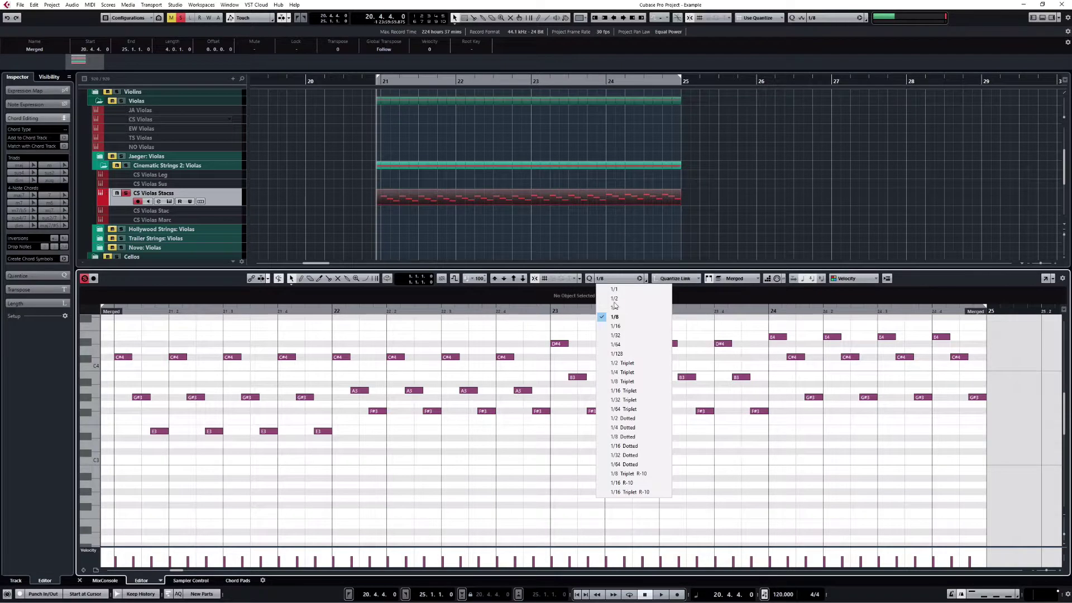
{"action": "left_click", "coordinate": [622, 381]}
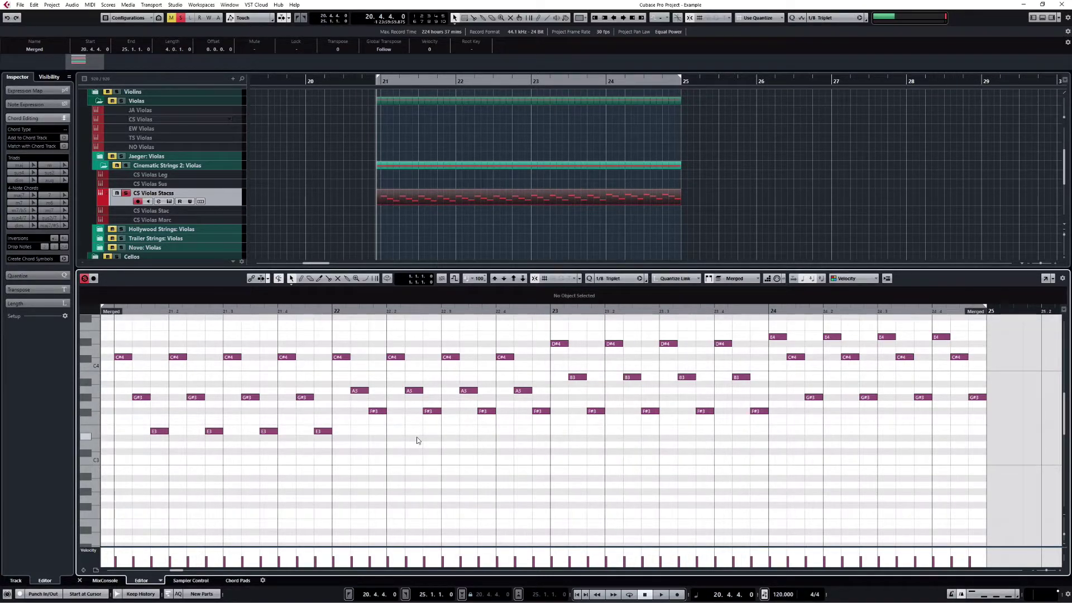
{"action": "scroll", "coordinate": [417, 439], "scroll_direction": "up", "scroll_amount": 8}
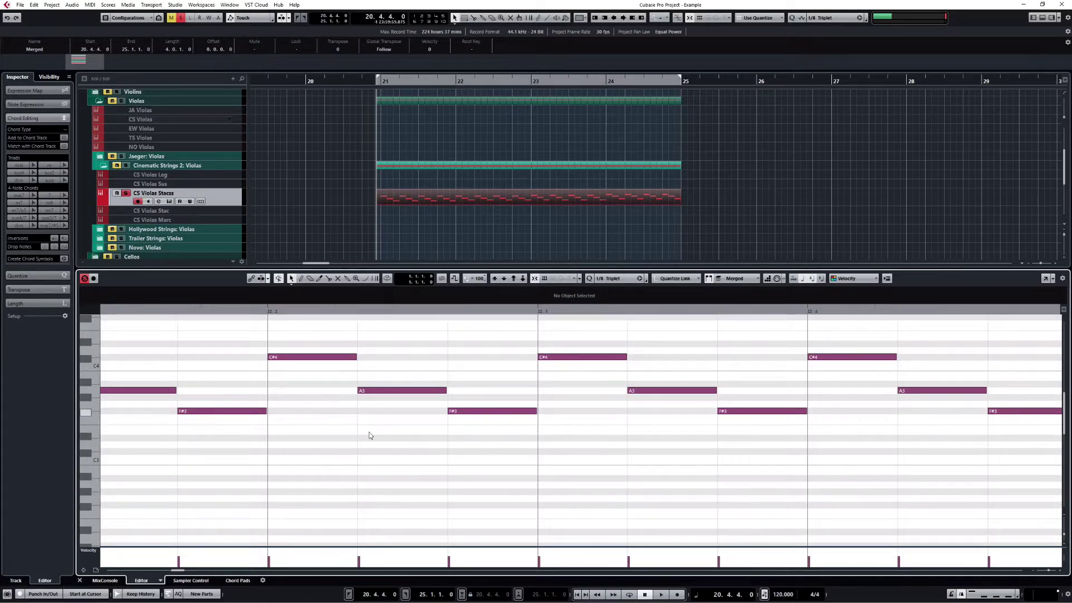
{"action": "scroll", "coordinate": [491, 452], "scroll_direction": "down", "scroll_amount": 3}
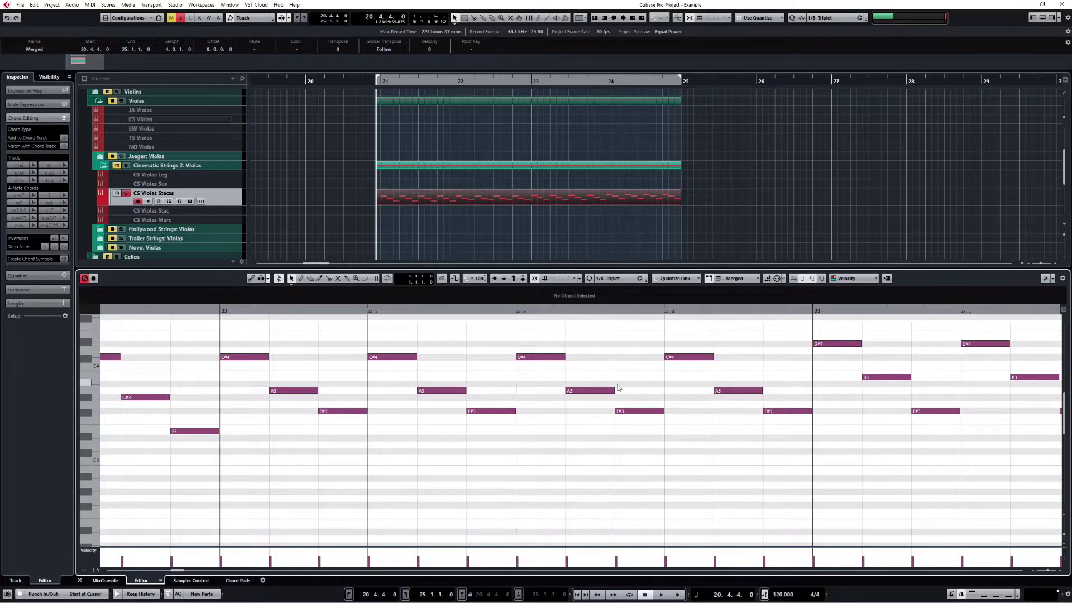
{"action": "scroll", "coordinate": [500, 450], "scroll_direction": "down", "scroll_amount": 3}
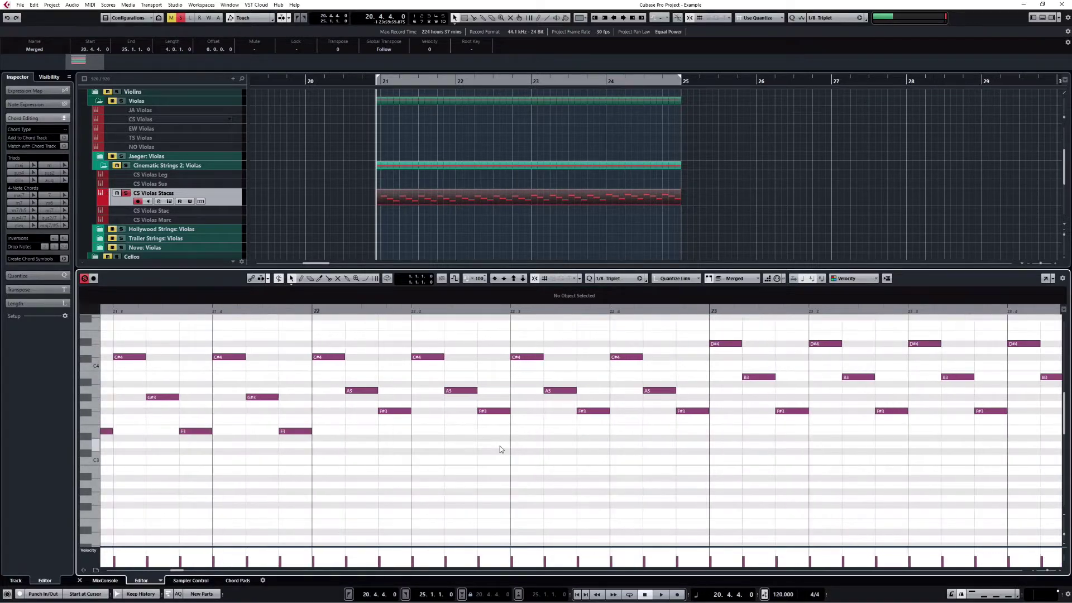
{"action": "scroll", "coordinate": [500, 449], "scroll_direction": "down", "scroll_amount": 2}
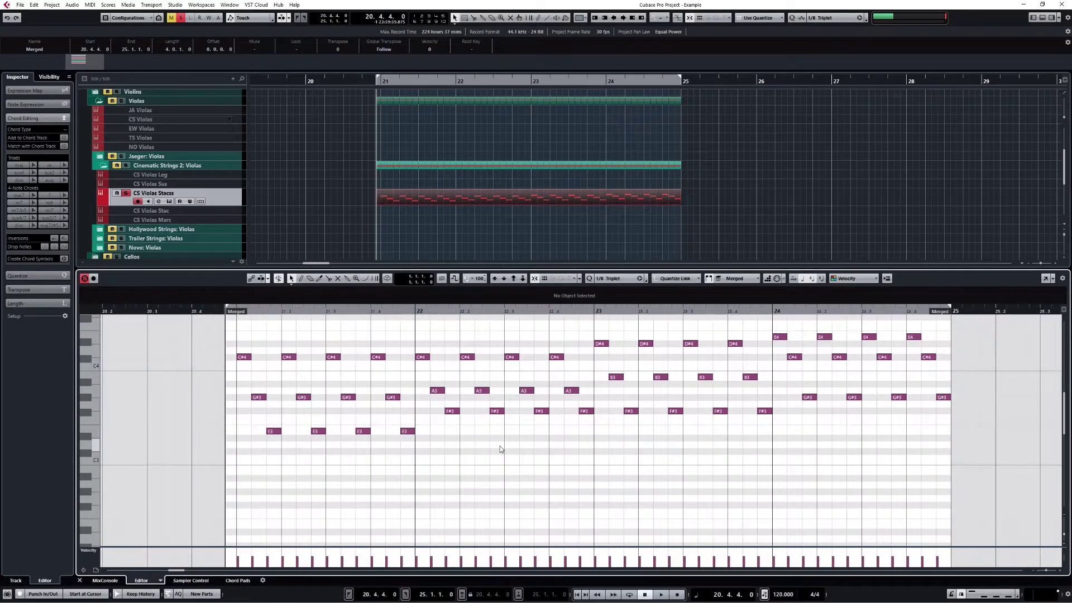
{"action": "scroll", "coordinate": [500, 449], "scroll_direction": "up", "scroll_amount": 1}
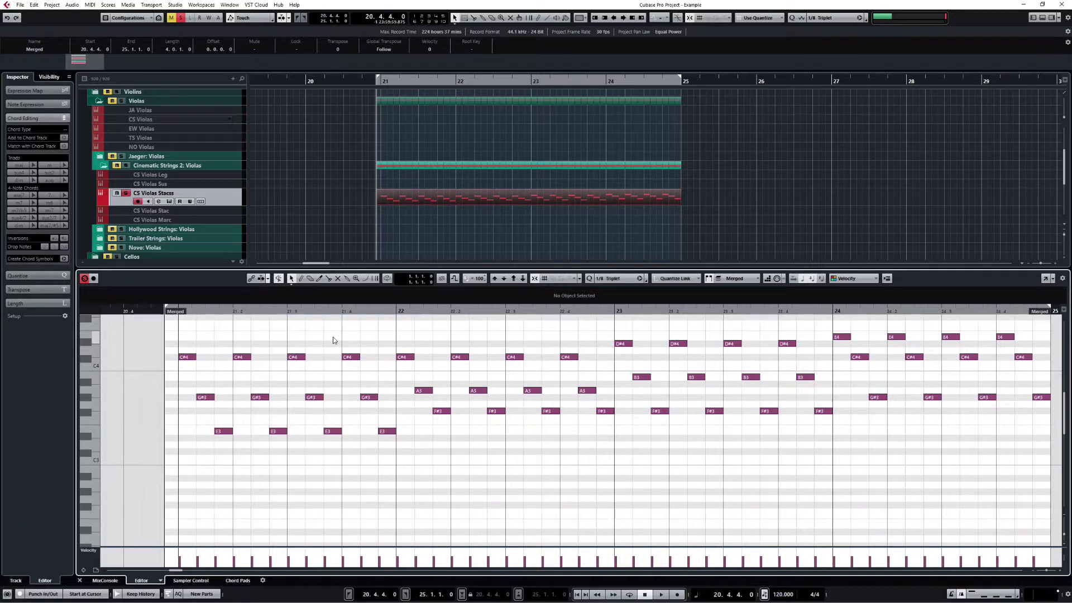
- Select all Merged notes except the first C#4 and the last G#3
{"action": "key", "text": "ctrl+a"}
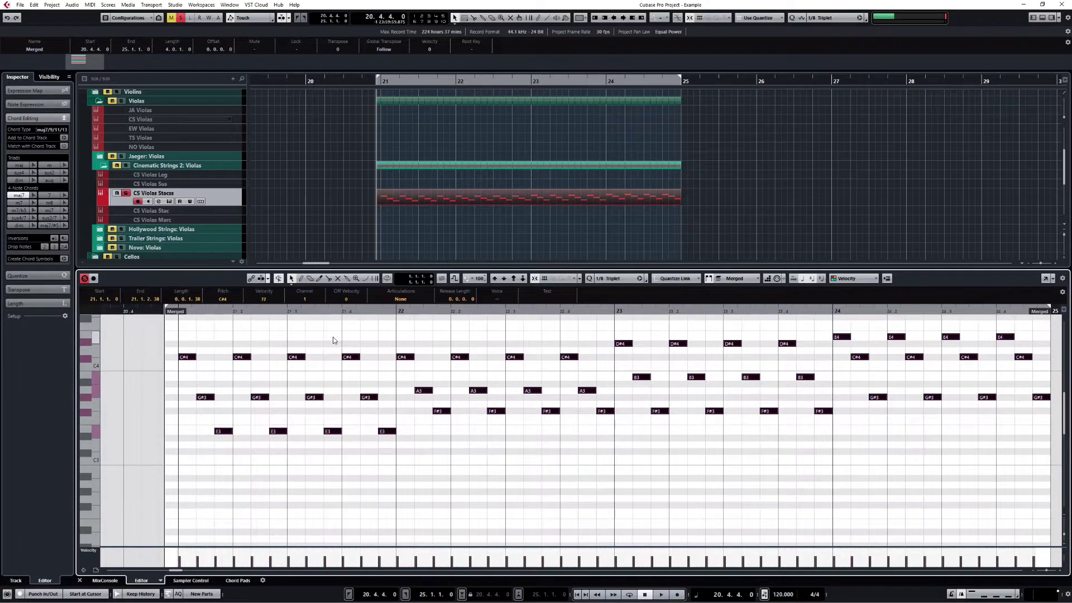
{"action": "left_click", "coordinate": [188, 358], "text": "shift"}
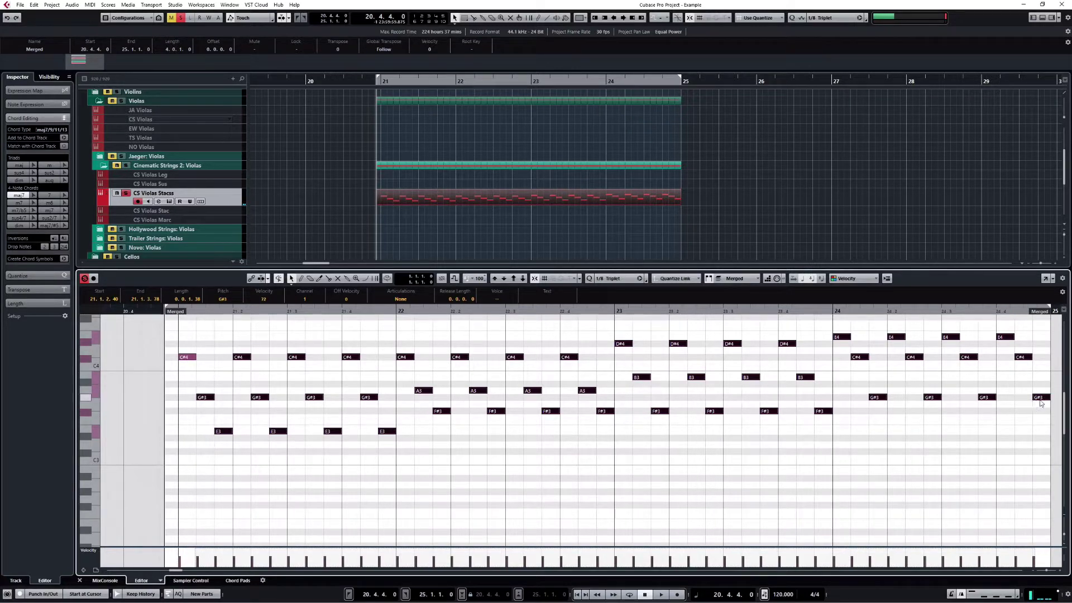
{"action": "left_click", "coordinate": [1047, 396], "text": "shift"}
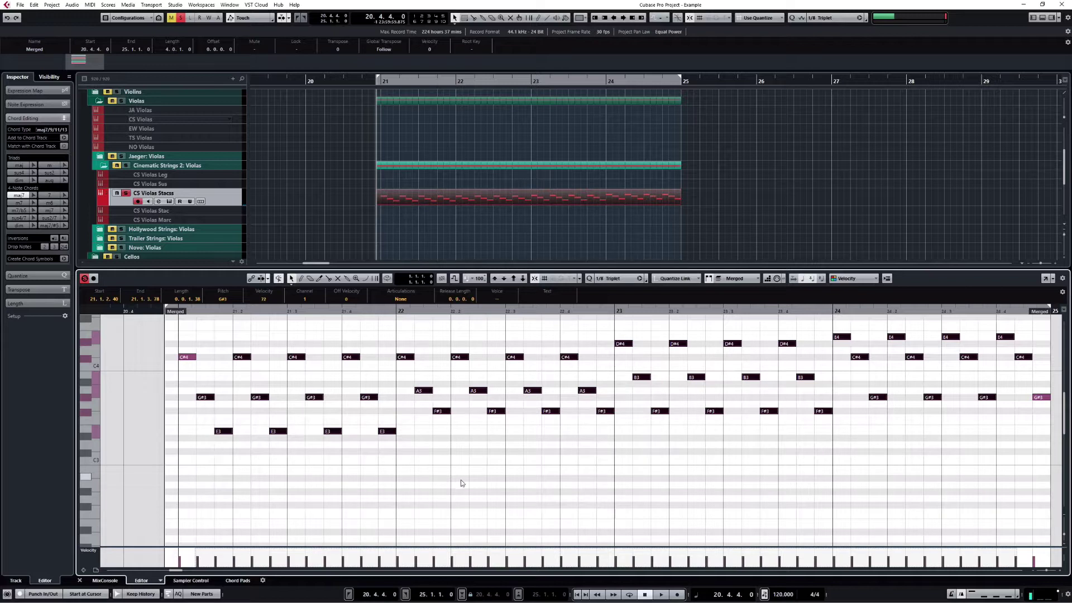
- Quantize the selection to 1/8 triplets with 10 ticks of randomization, then close the panel
{"action": "left_click", "coordinate": [647, 281]}
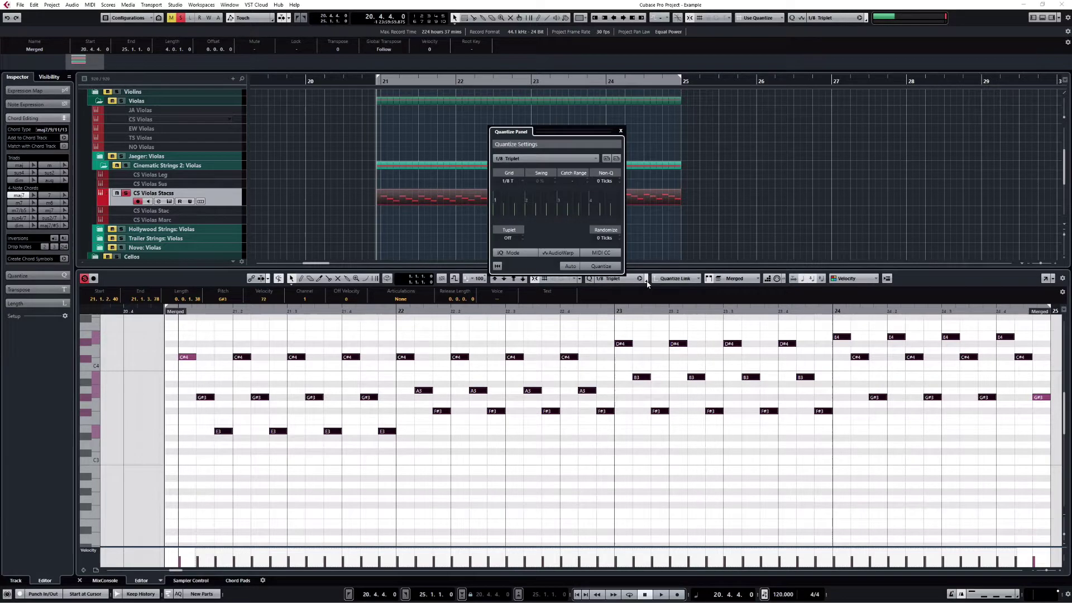
{"action": "double_click", "coordinate": [601, 238]}
{"action": "left_click", "coordinate": [607, 267]}
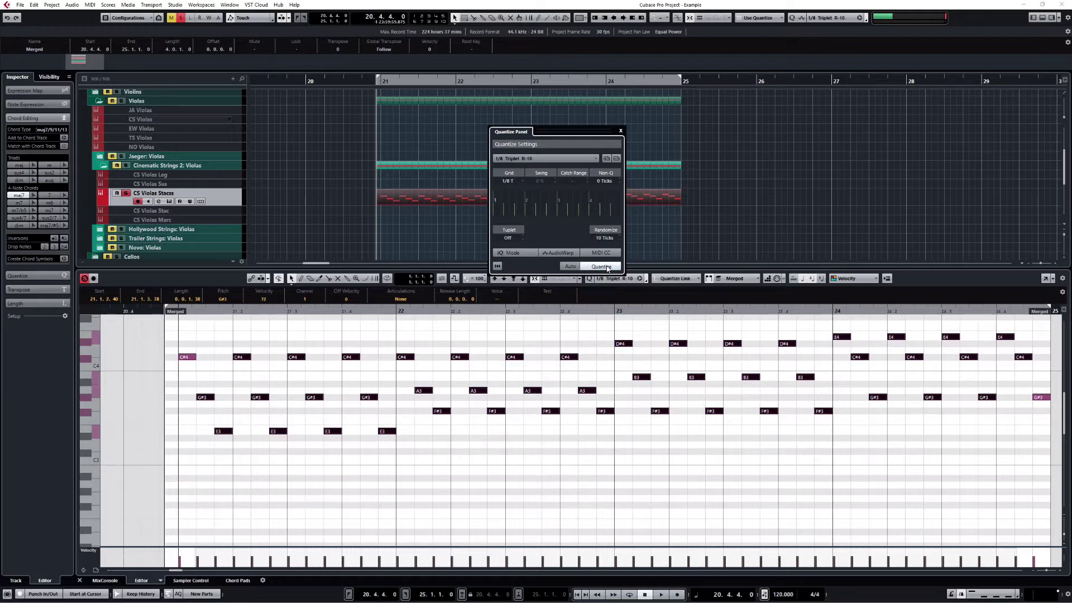
{"action": "left_click", "coordinate": [620, 131]}
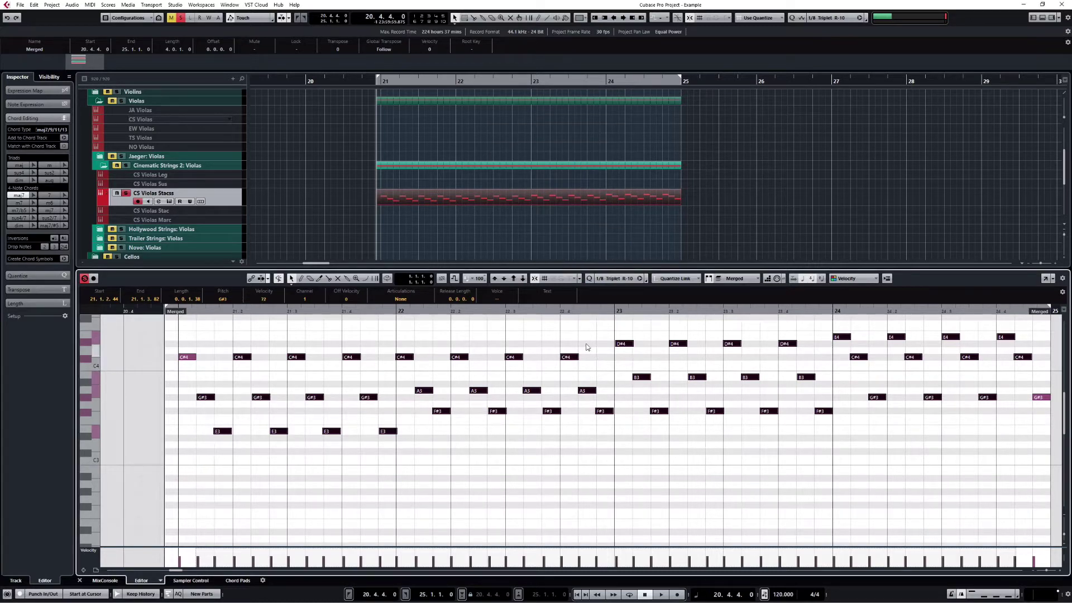
{"action": "key", "text": "space"}
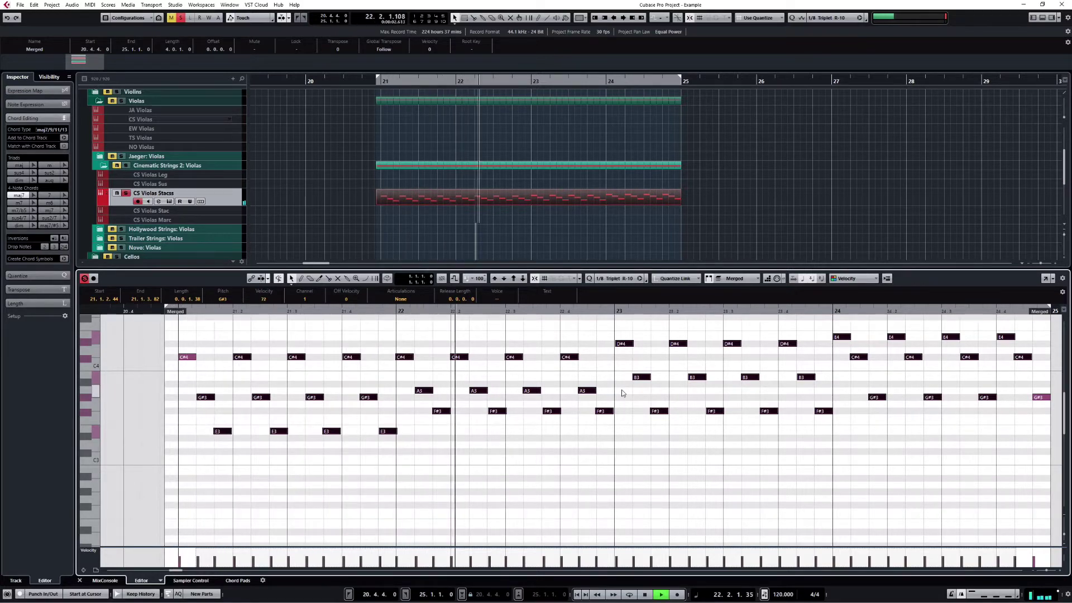
{"action": "key", "text": "space"}
{"action": "left_click", "coordinate": [615, 390]}
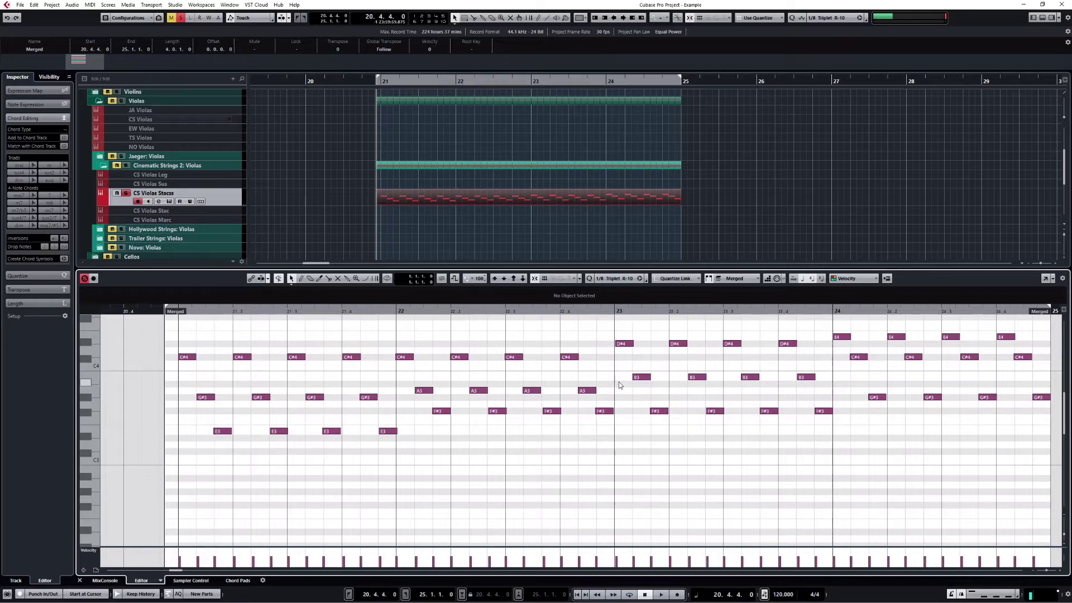
{"action": "scroll", "coordinate": [618, 384], "scroll_direction": "up", "scroll_amount": 3}
{"action": "scroll", "coordinate": [616, 384], "scroll_direction": "up", "scroll_amount": 2}
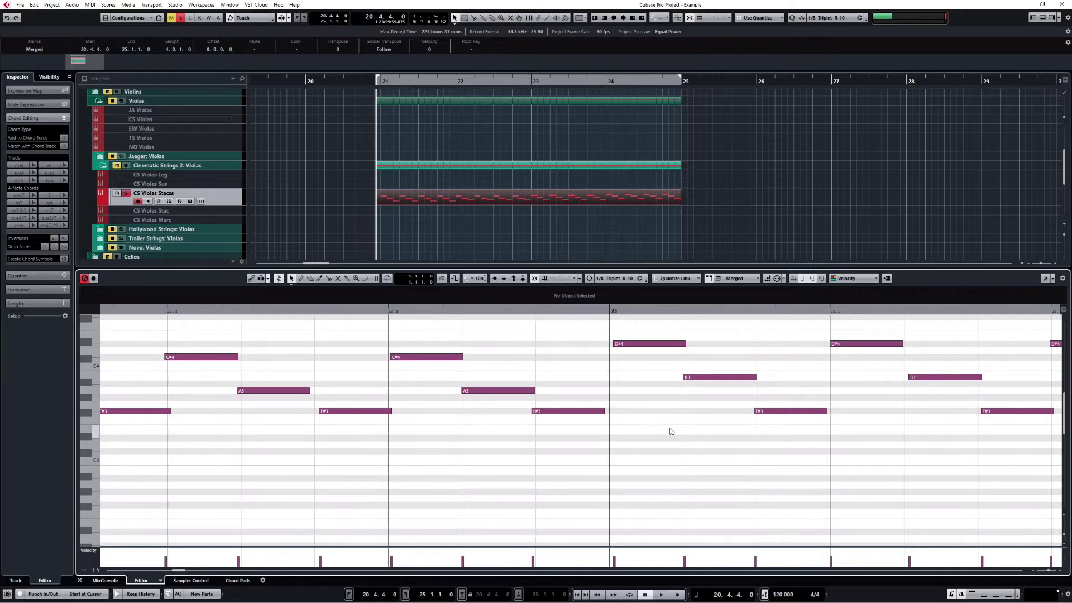
{"action": "key", "text": "g"}
{"action": "key", "text": "g"}
{"action": "key", "text": "g"}
{"action": "key", "text": "g"}
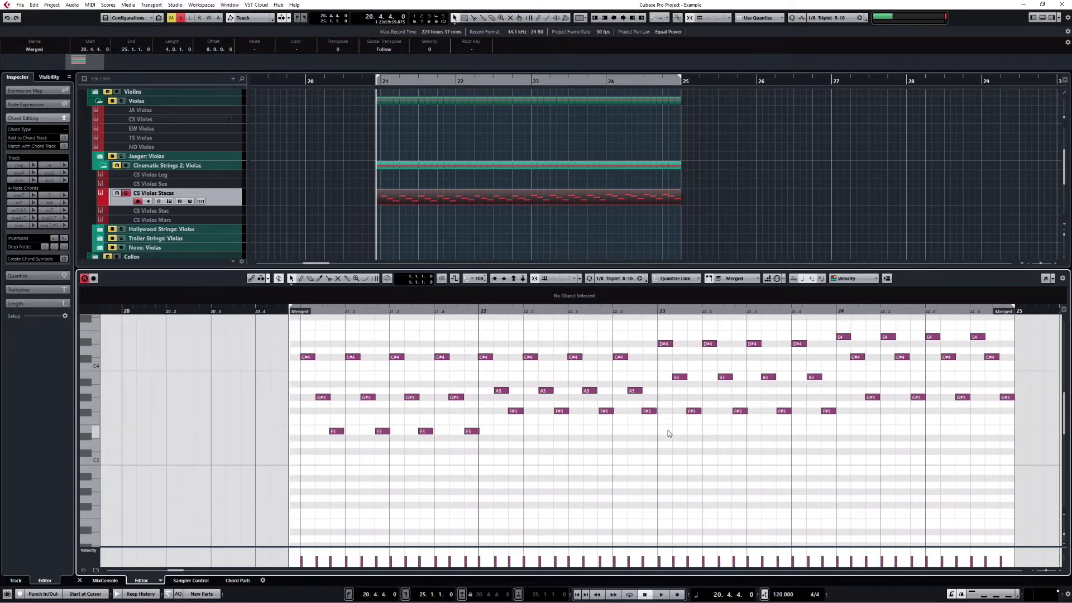
{"action": "scroll", "coordinate": [634, 433], "scroll_direction": "right", "scroll_amount": 2}
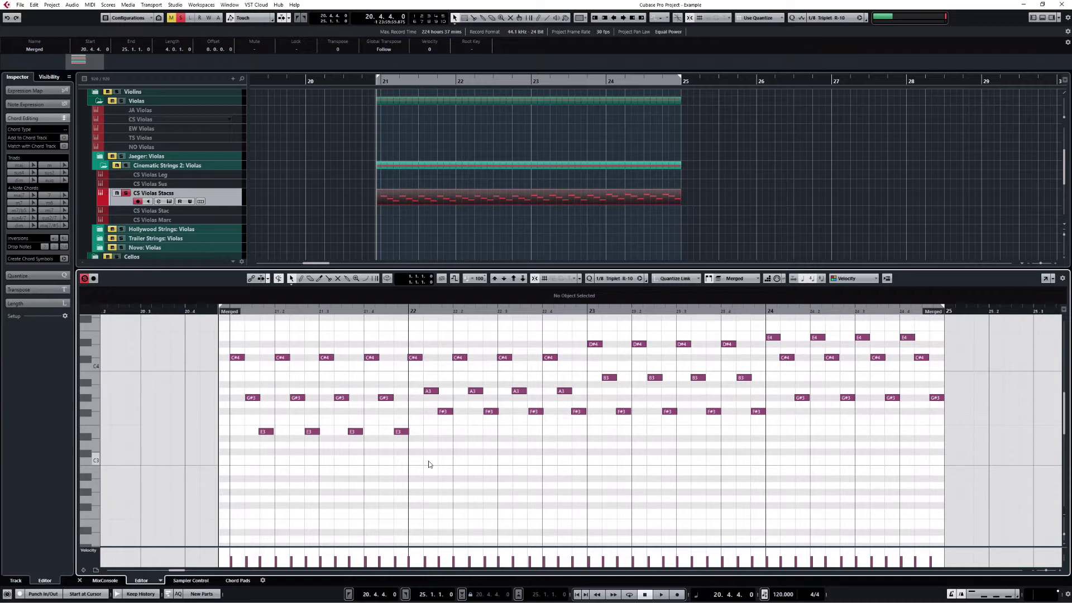
{"action": "key", "text": "space"}
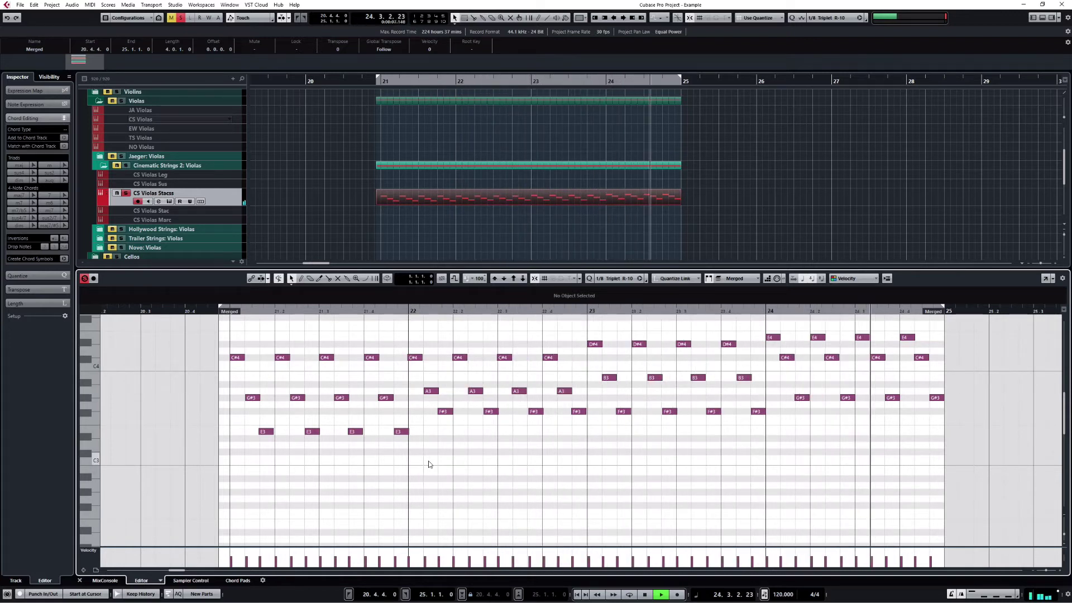
{"action": "key", "text": "space"}
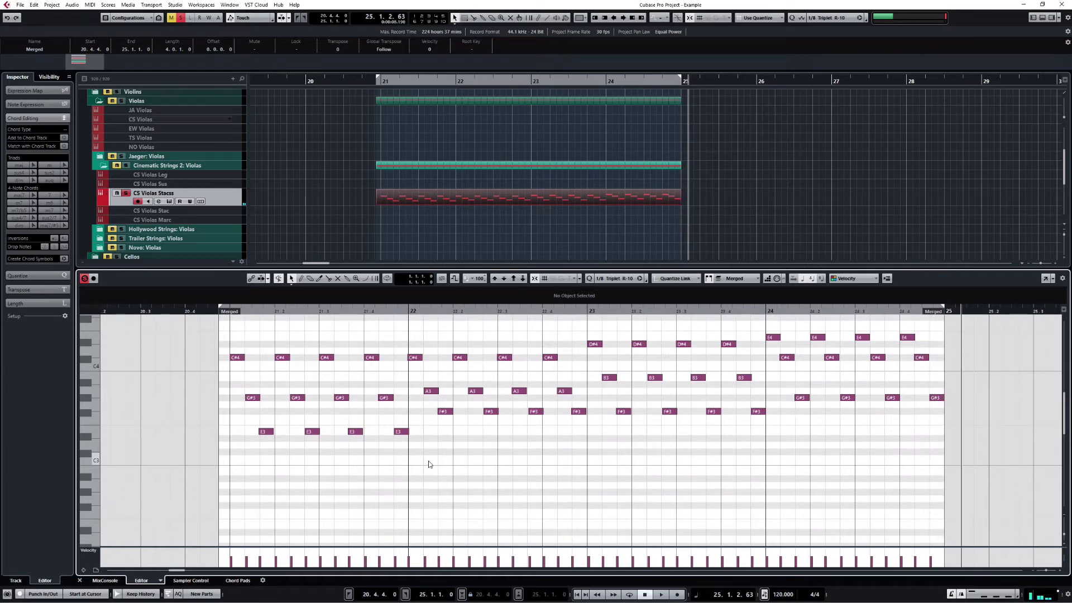
- From the start position, select the top C#4, D#4 and E4 notes of each arpeggio figure
{"action": "key", "text": "KP_0"}
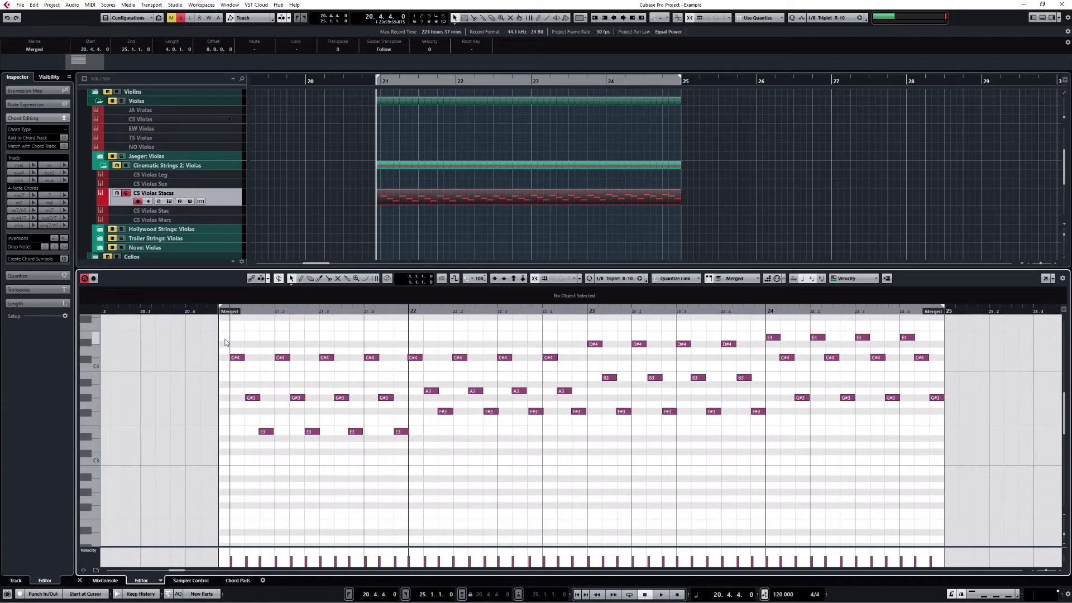
{"action": "left_click_drag", "start_coordinate": [224, 341], "coordinate": [562, 374]}
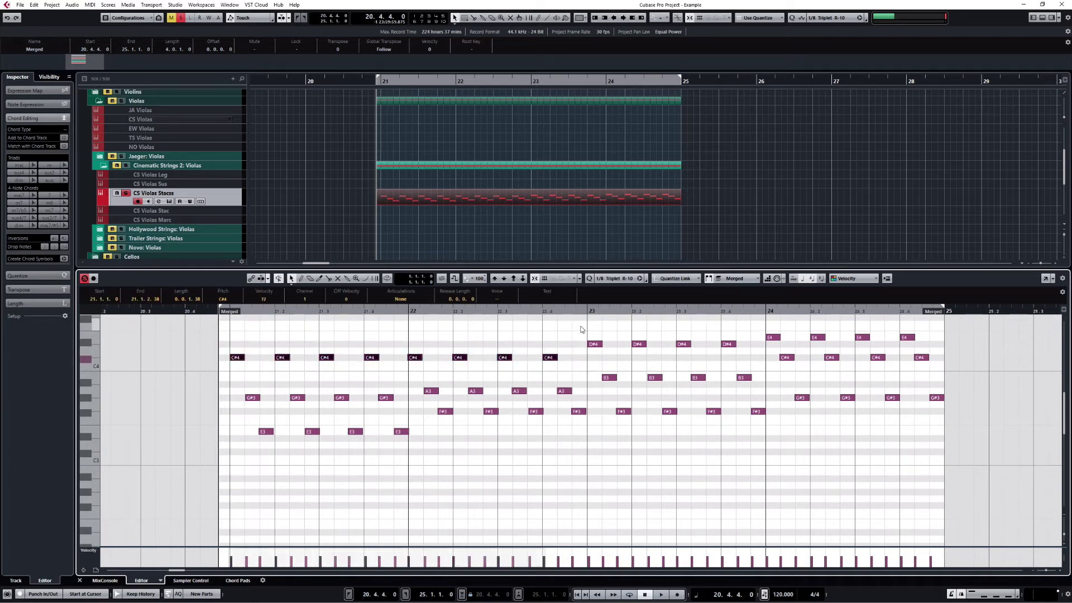
{"action": "left_click_drag", "start_coordinate": [581, 329], "coordinate": [751, 360]}
{"action": "left_click_drag", "start_coordinate": [761, 323], "coordinate": [919, 342]}
- Raise the selected top notes' velocities in the velocity lane, then deselect all notes
{"action": "left_click_drag", "start_coordinate": [591, 548], "coordinate": [595, 470]}
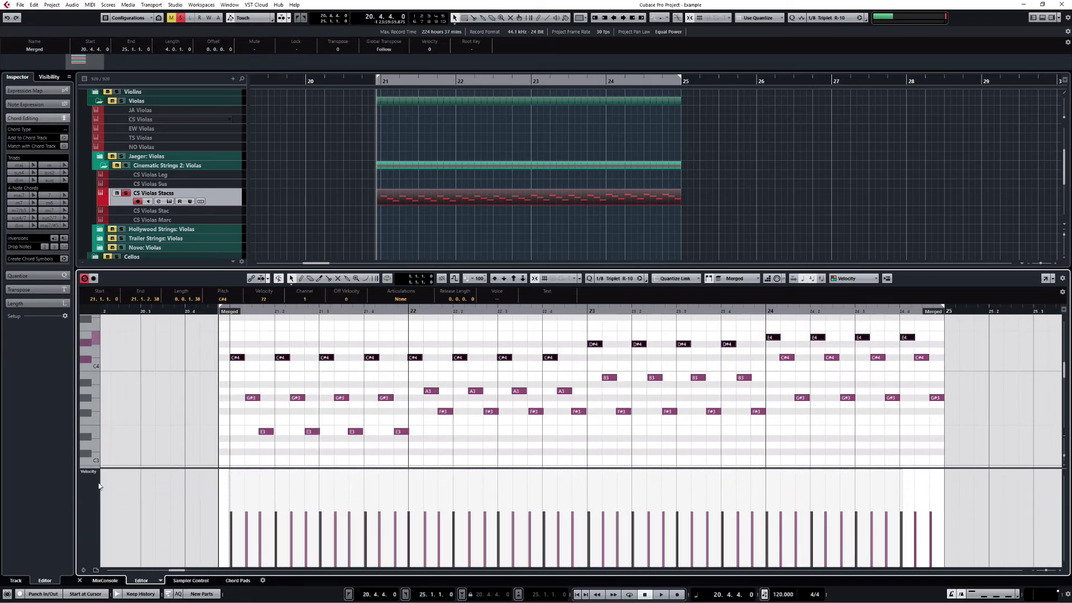
{"action": "mouse_move", "coordinate": [566, 473]}
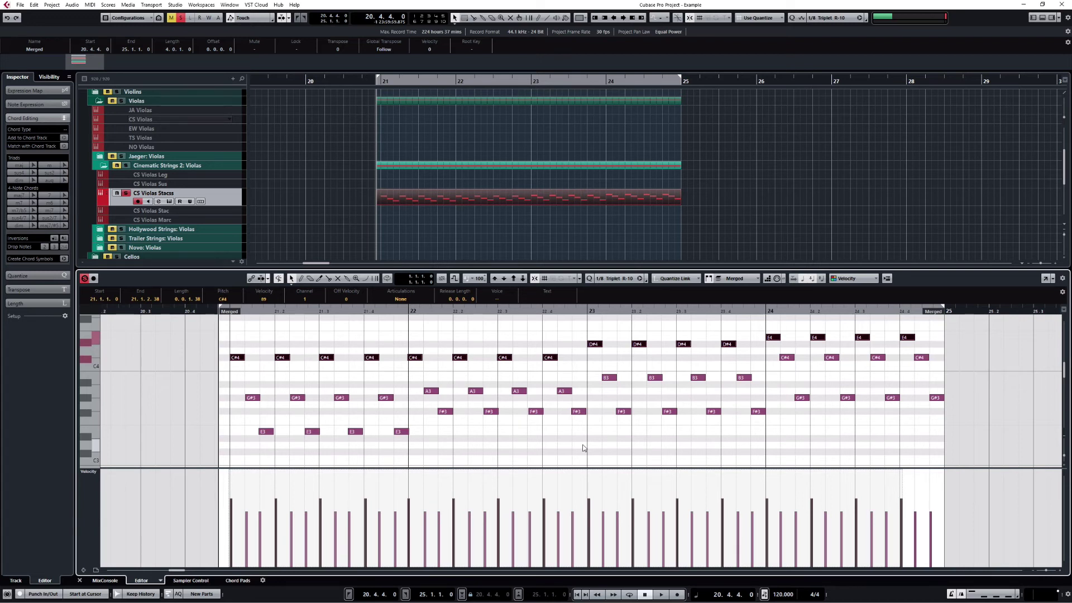
{"action": "left_click", "coordinate": [584, 448]}
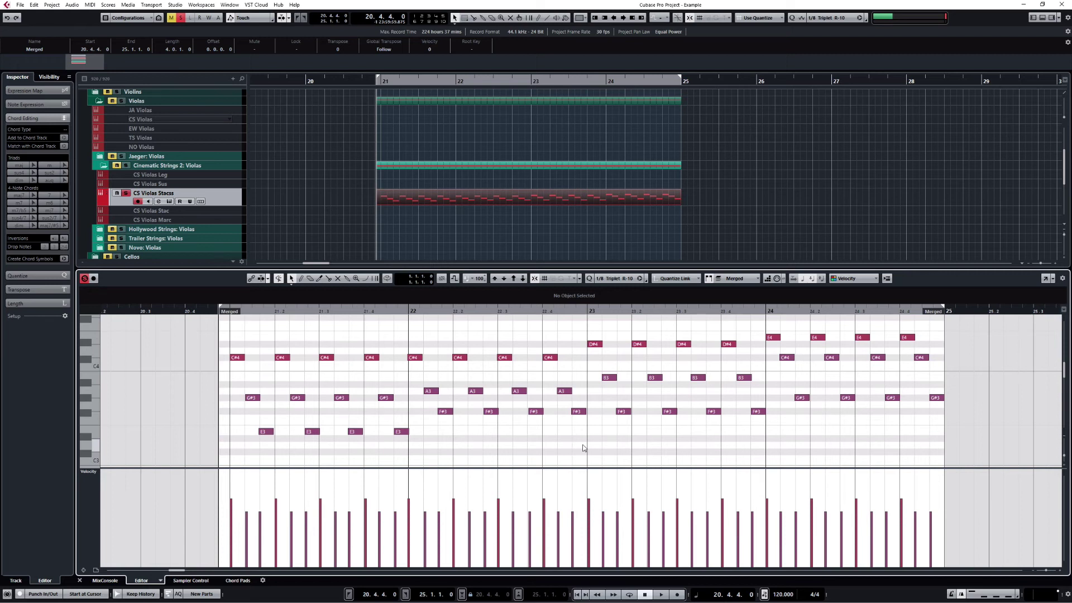
{"action": "key", "text": "space"}
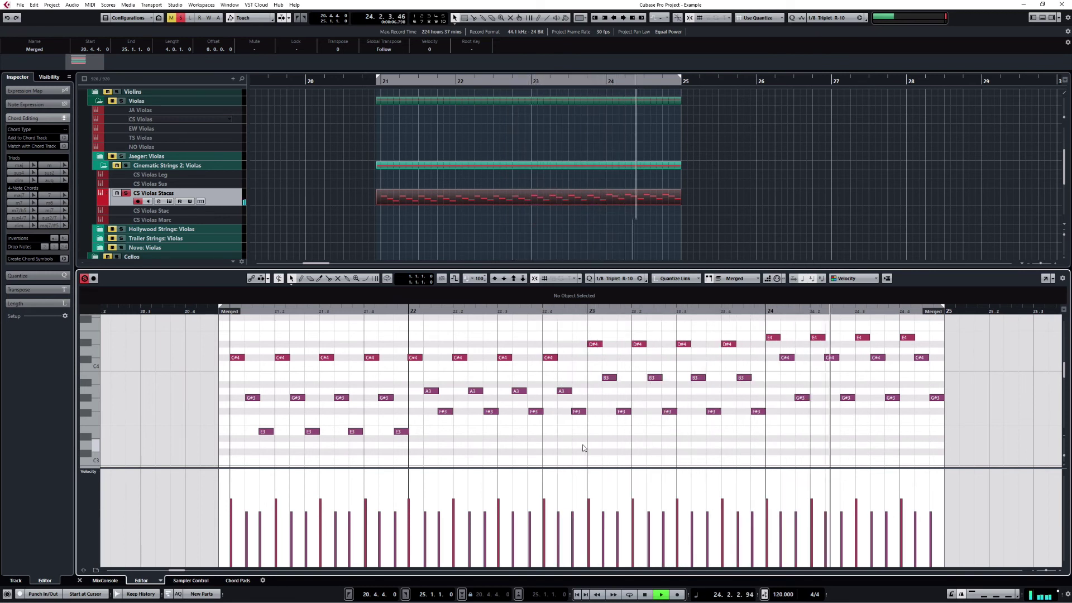
{"action": "key", "text": "space"}
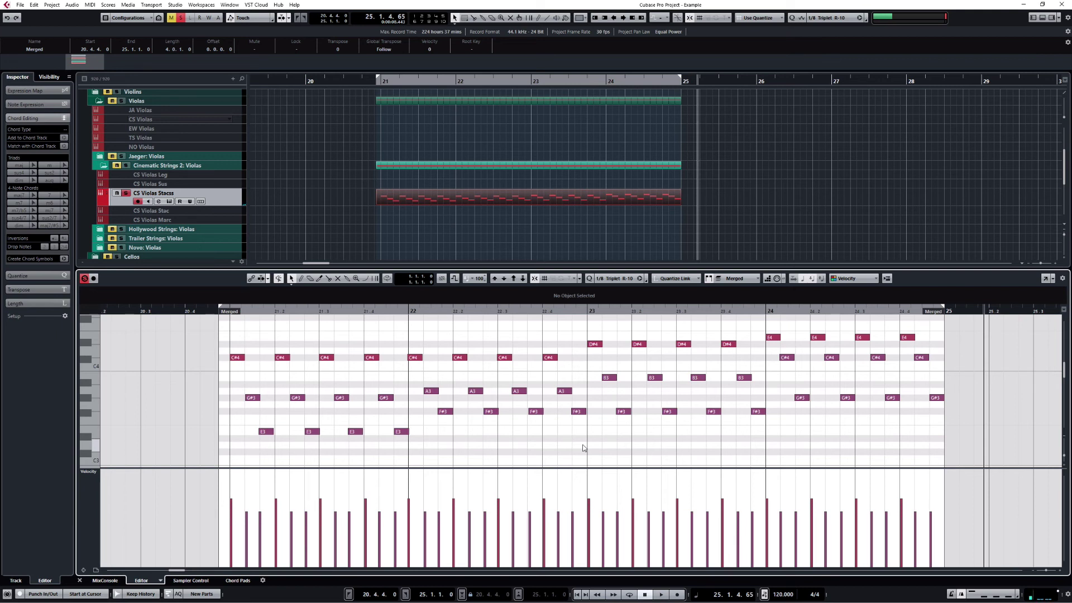